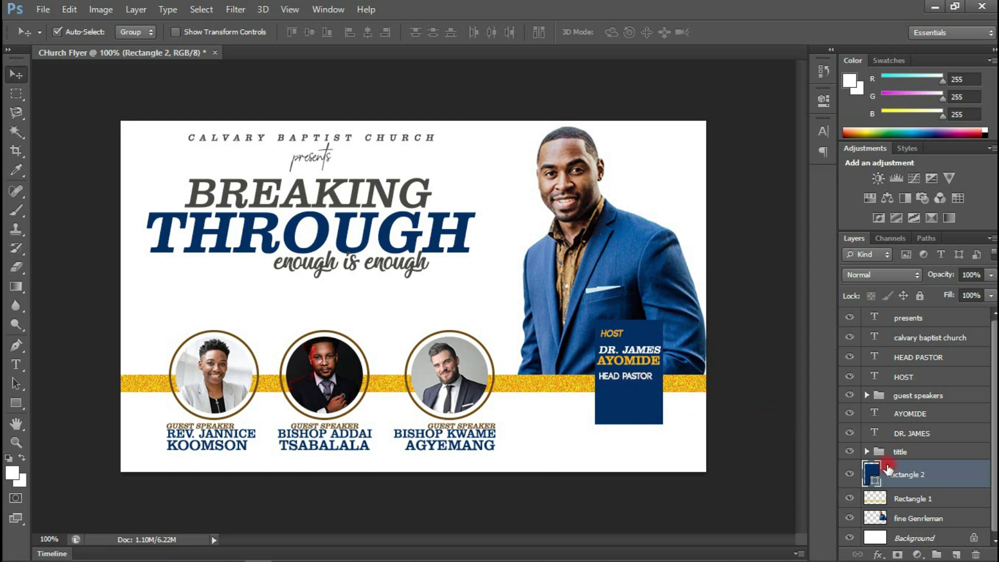
Rasterize Rectangle 2 and delete the navy panel's part below the gold band
right_click(917, 473)
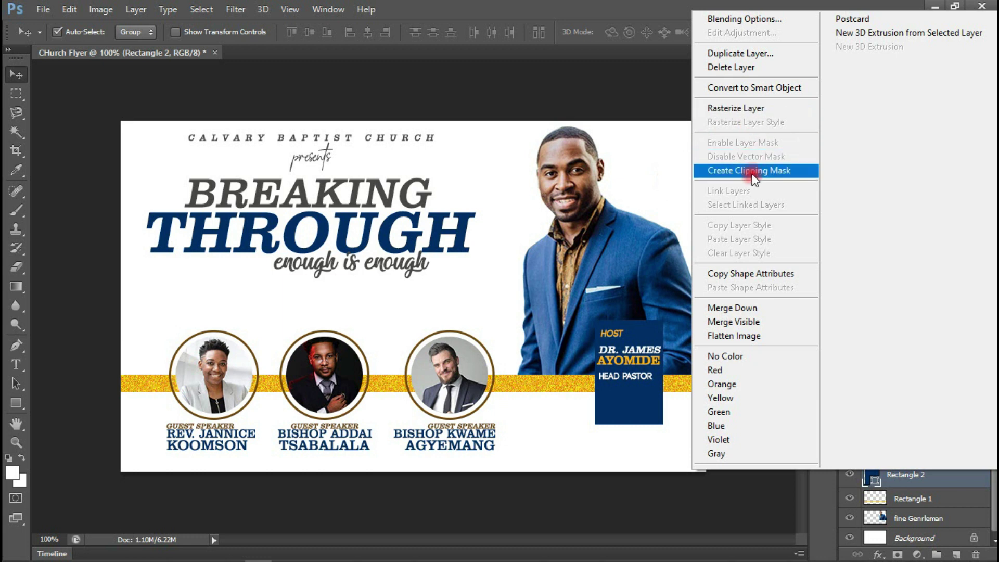
left_click(750, 108)
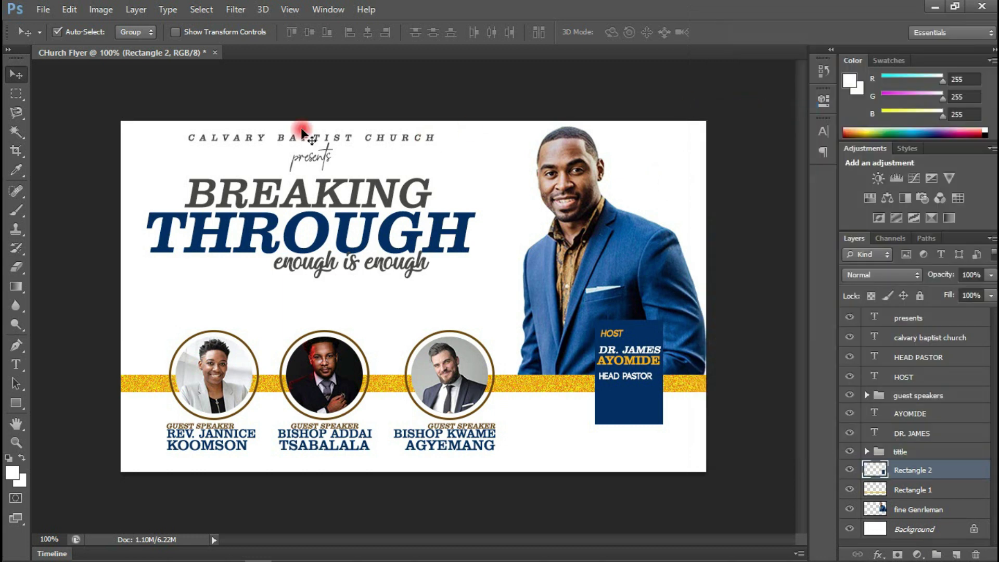
left_click(16, 93)
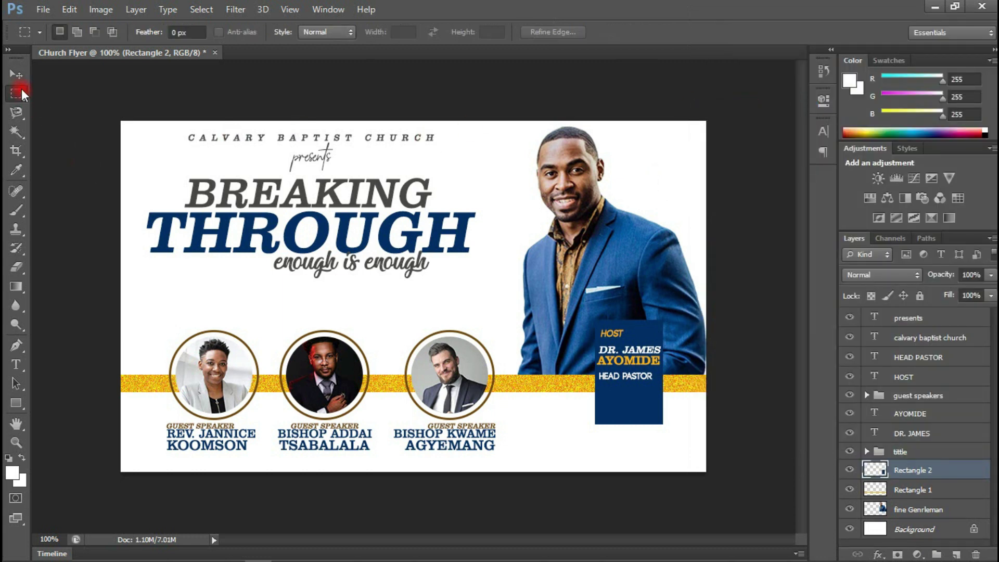
left_click_drag(592, 390, 692, 441)
key("Left")
key("Left")
key("Left")
key("Left")
key("Down")
key("Down")
key("Down")
key("Down")
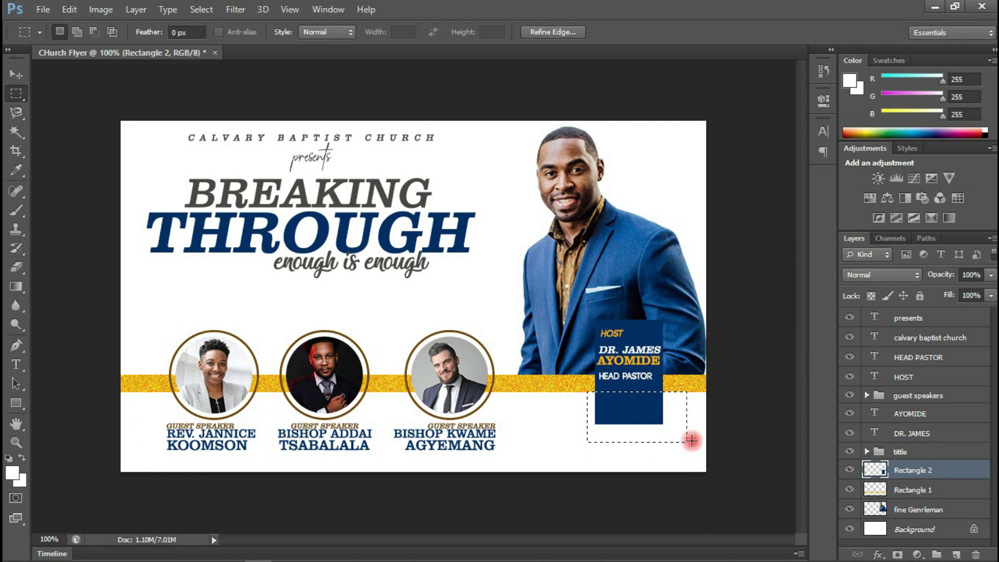
key("Delete")
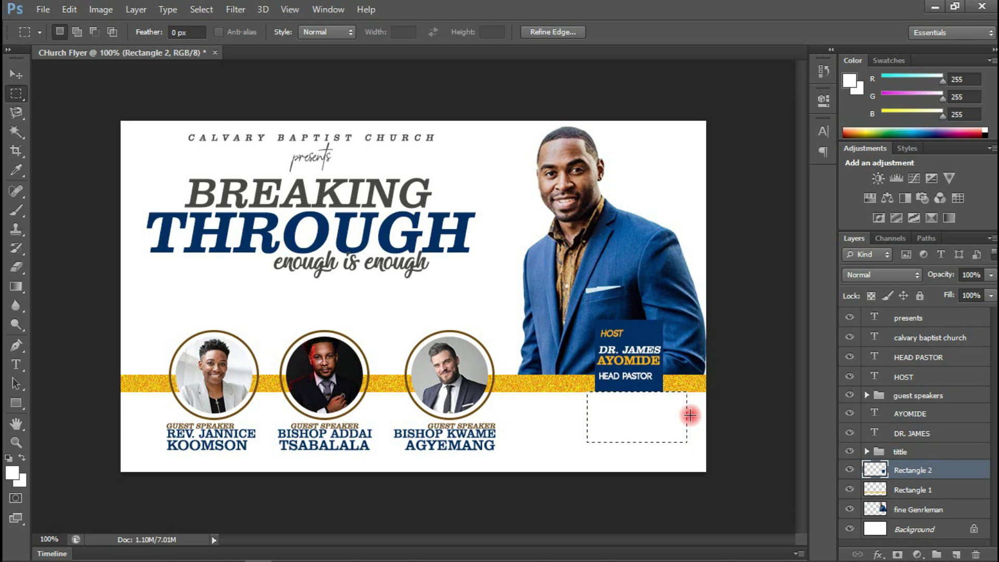
left_click(691, 418)
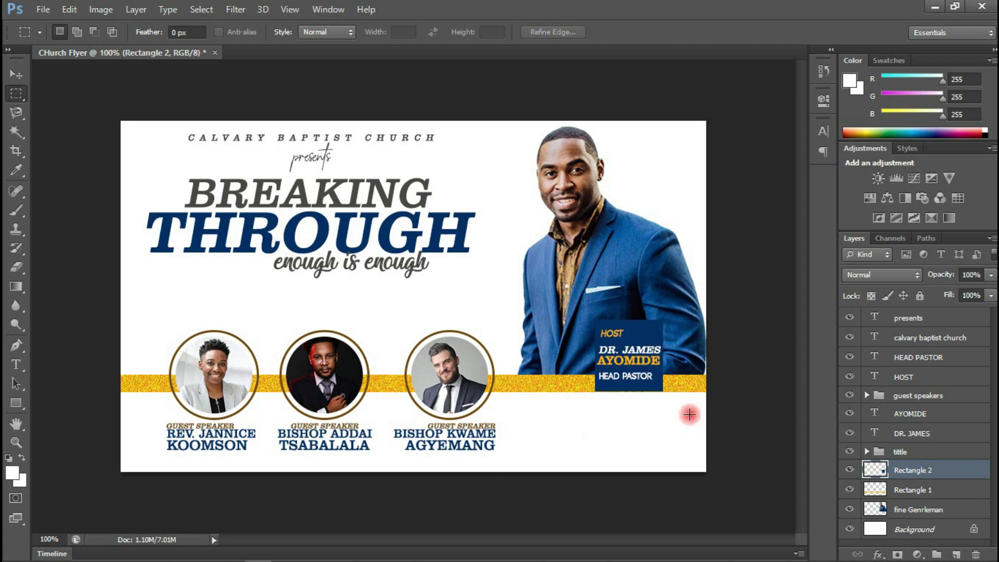
left_click(16, 75)
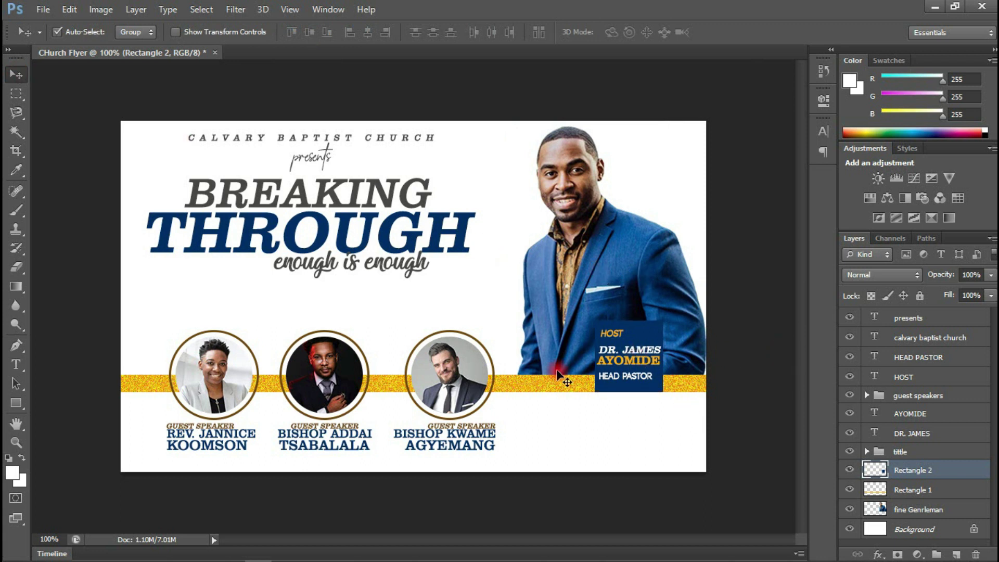
Draw a rectangle bar below the gold band at lower right and fill it navy
left_click(17, 404)
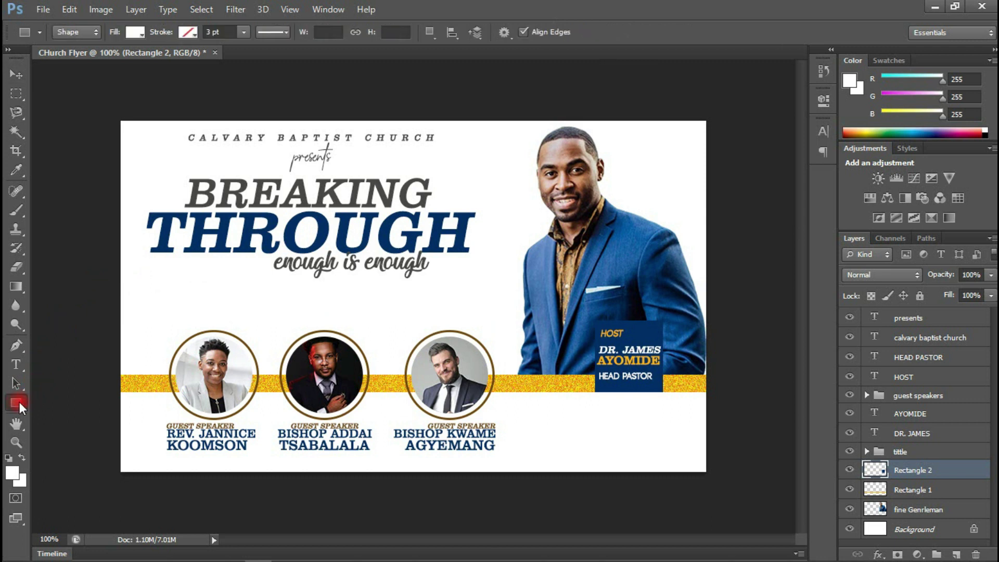
left_click_drag(525, 396, 693, 425)
left_click(134, 32)
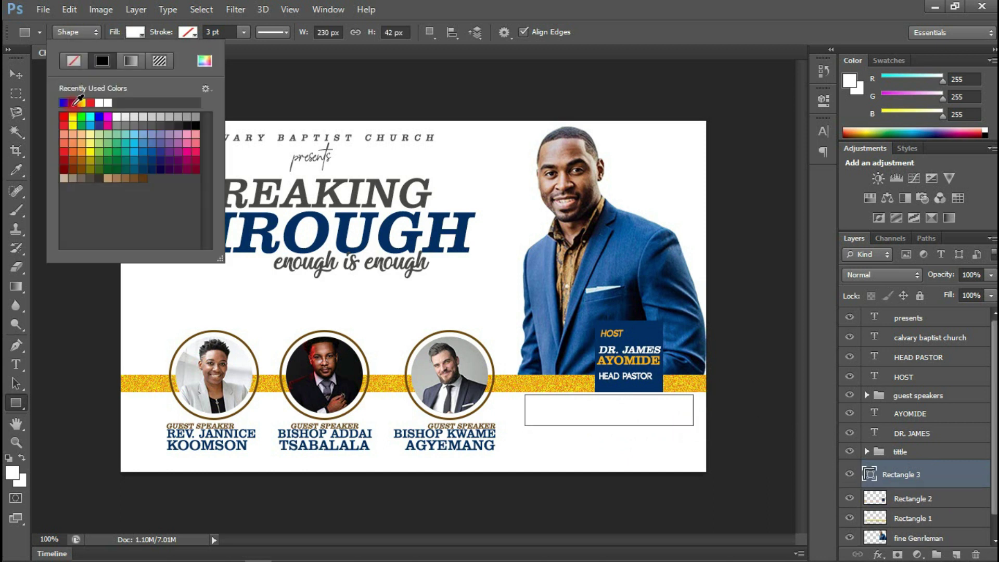
left_click(68, 102)
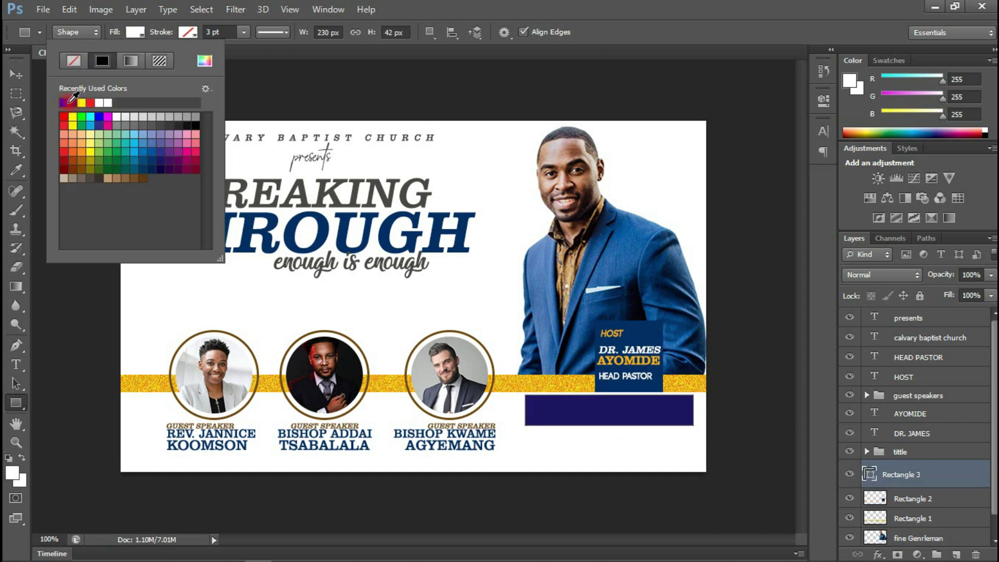
left_click(16, 75)
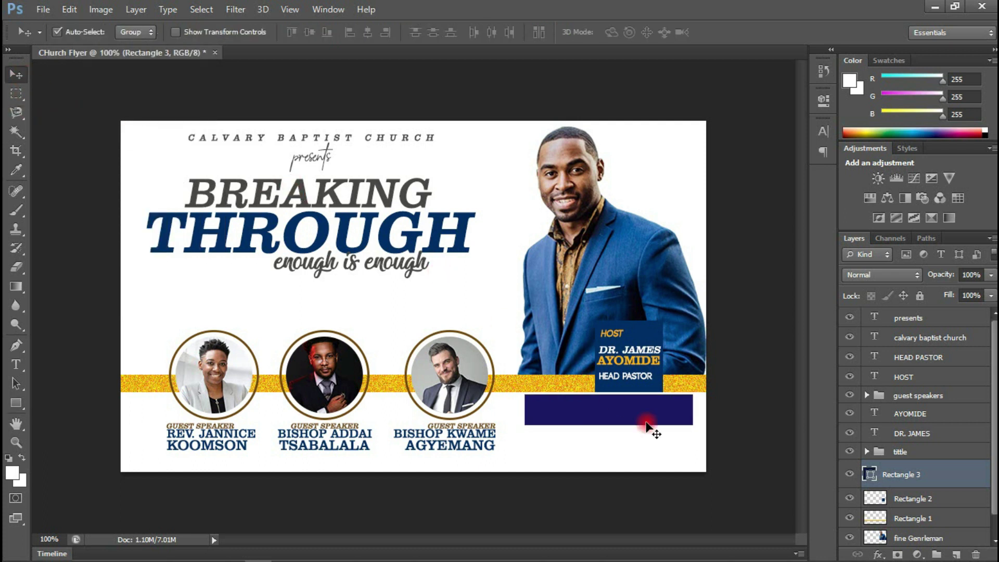
Shorten the navy bar slightly from the top with Free Transform
scroll(879, 447, "down", 1)
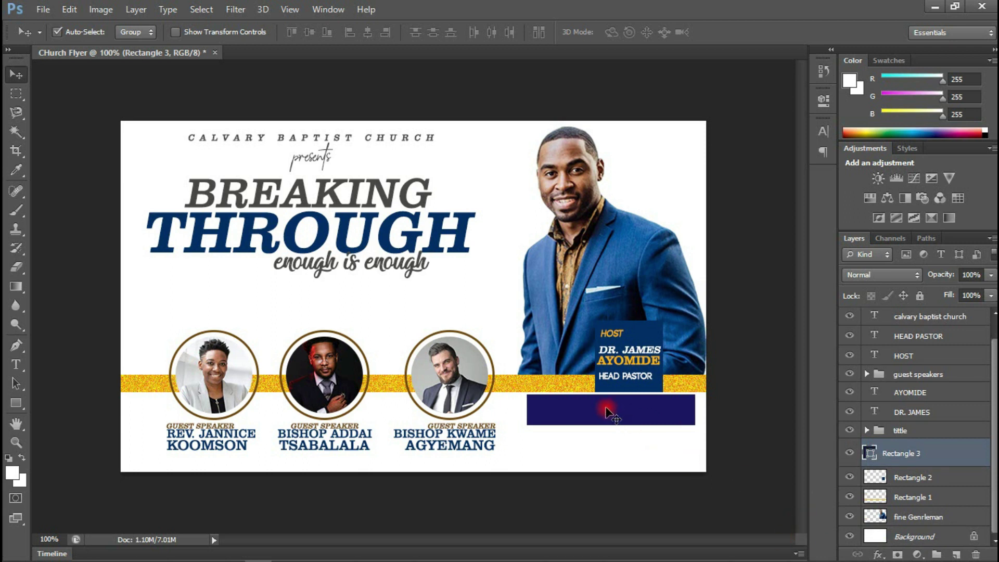
key("ctrl+t")
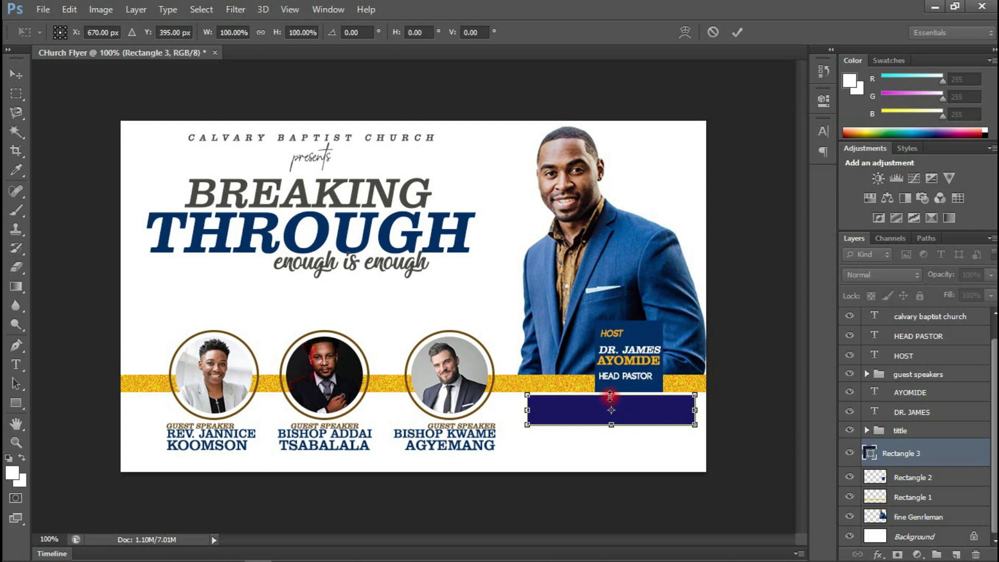
left_click_drag(610, 397, 668, 423)
key("Return")
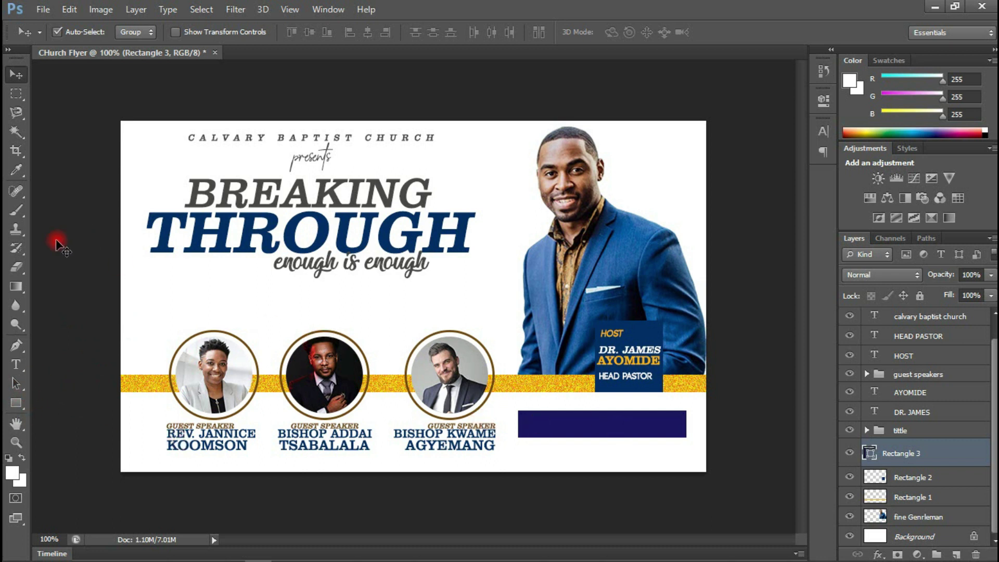
Add the text 'friday feb 16th' and move it onto the navy bar
left_click(17, 365)
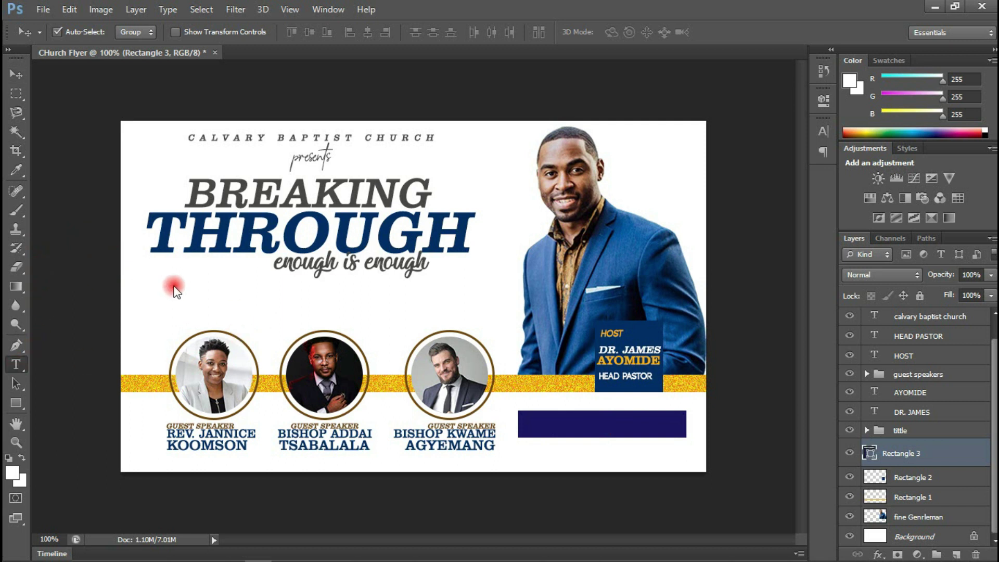
left_click(236, 296)
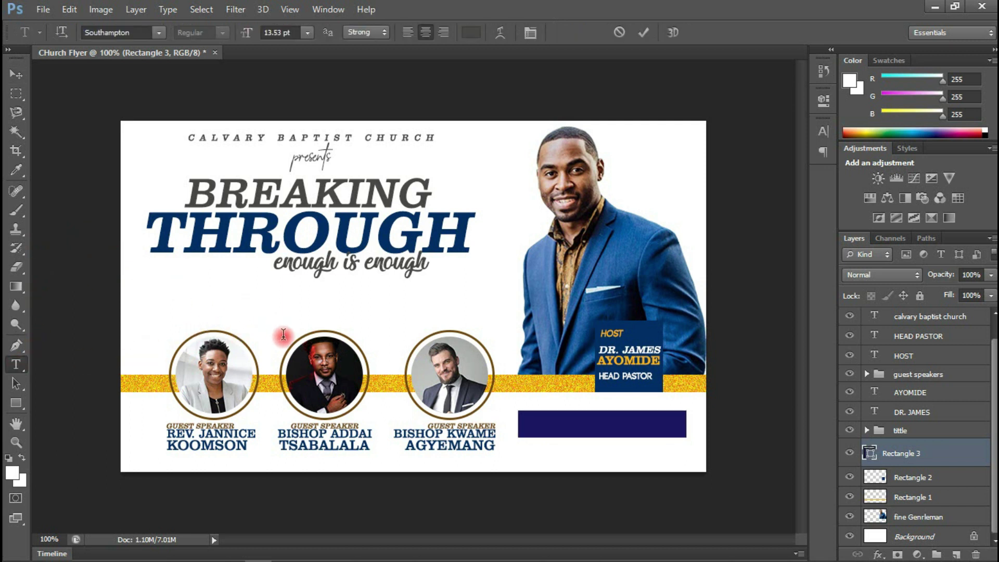
type("friday feb 16th")
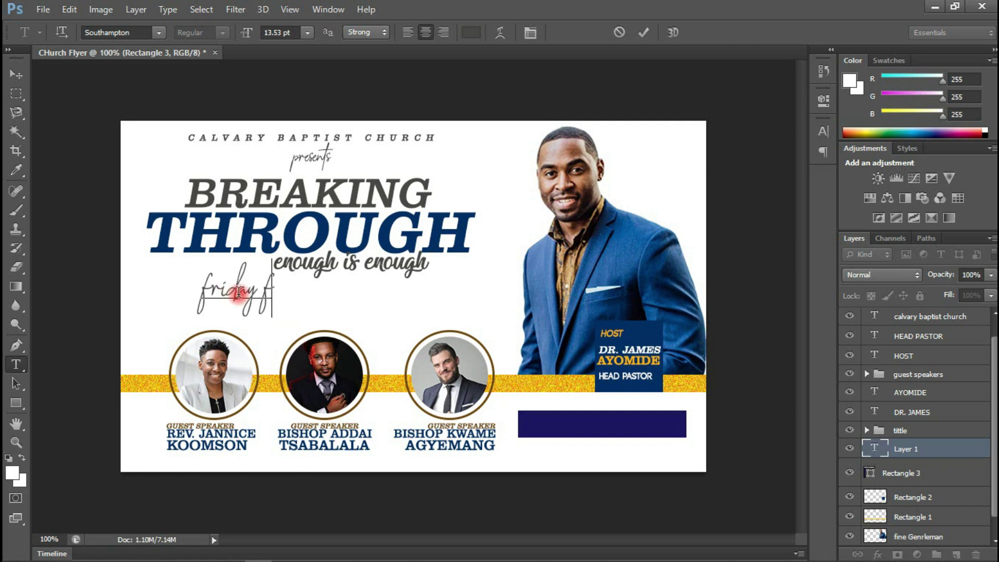
key("ctrl+Return")
left_click_drag(287, 304, 645, 439)
Set the date to Clarendon BT in All Caps without faux bold, and scale it to fit the bar
left_click(823, 131)
left_click(730, 139)
left_click(697, 184)
left_click(701, 236)
left_click(667, 236)
key("ctrl+t")
left_click_drag(380, 435, 579, 423)
key("Return")
Make the date text white and change its font to Helvetica
left_click(778, 215)
left_click(397, 314)
left_click(674, 139)
type("Helv")
key("Return")
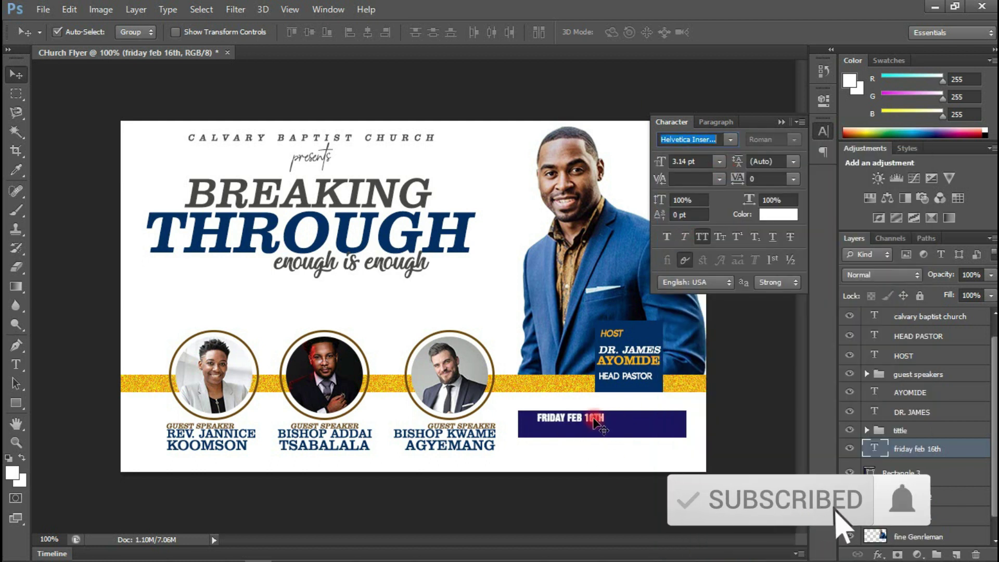
left_click(587, 420)
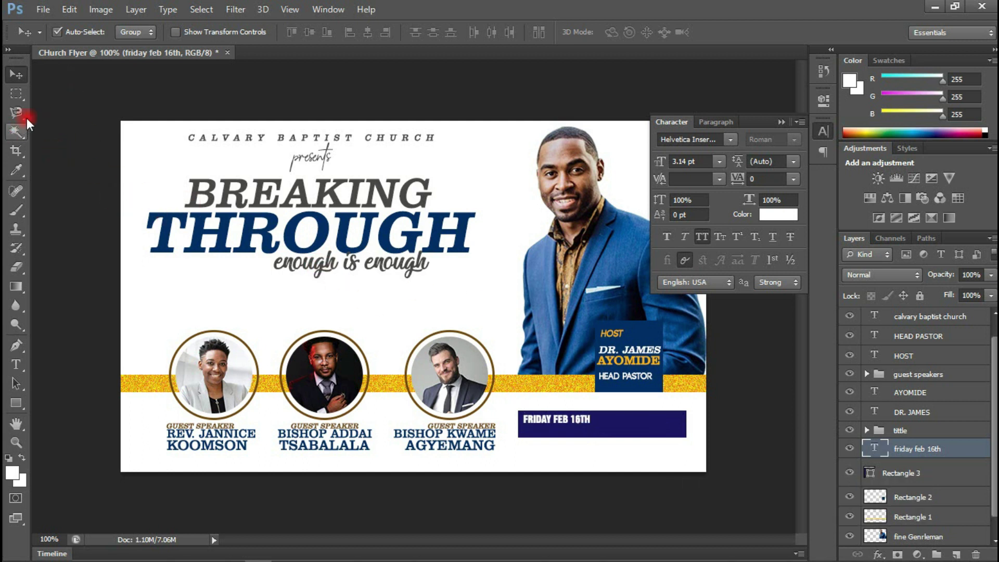
Rasterize the navy bar and draw a slanted polygonal selection around its right end
mouse_move(20, 114)
left_mouse_down()
mouse_move(77, 123)
mouse_move(54, 129)
mouse_move(83, 121)
left_mouse_up()
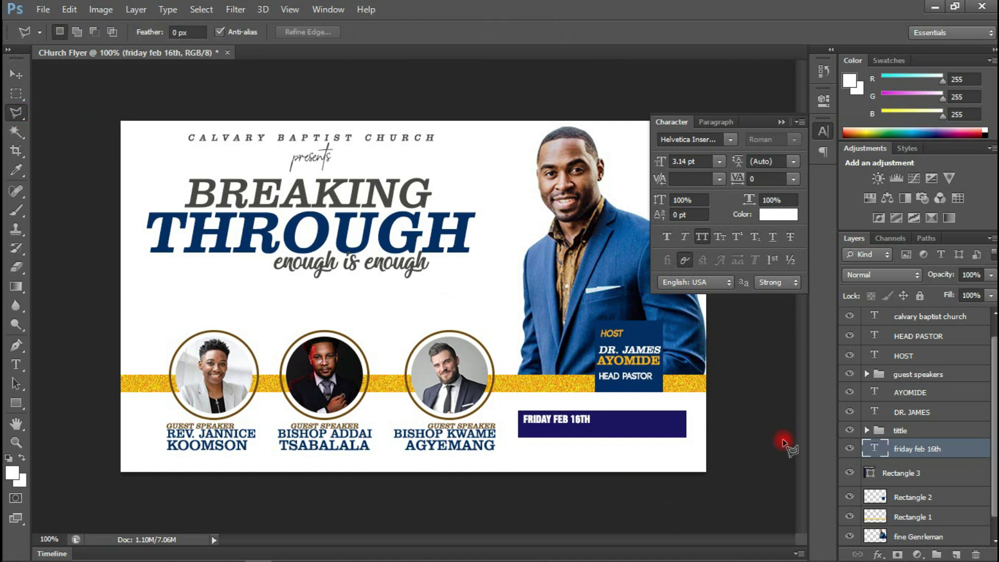
left_click(906, 484)
right_click(908, 476)
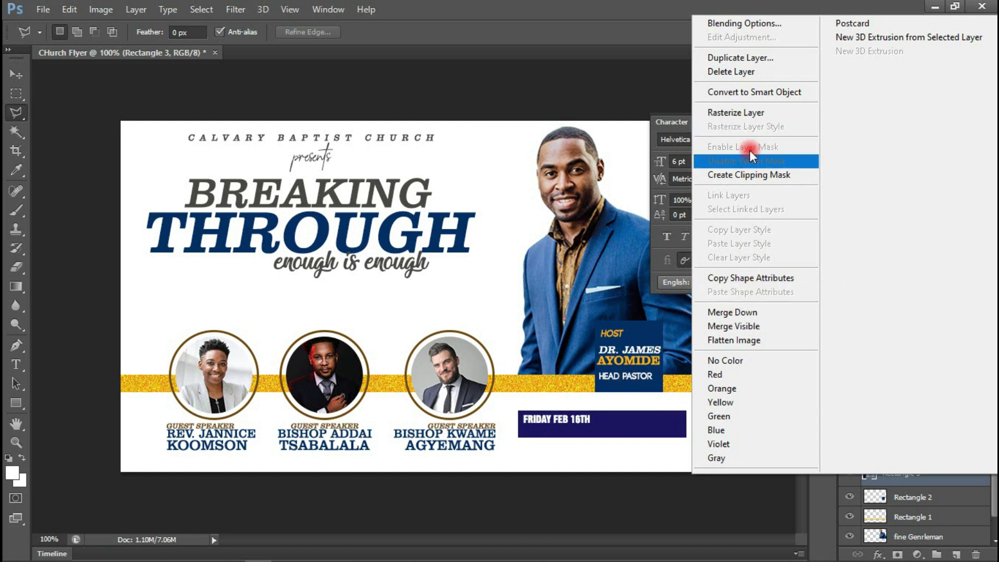
left_click(750, 114)
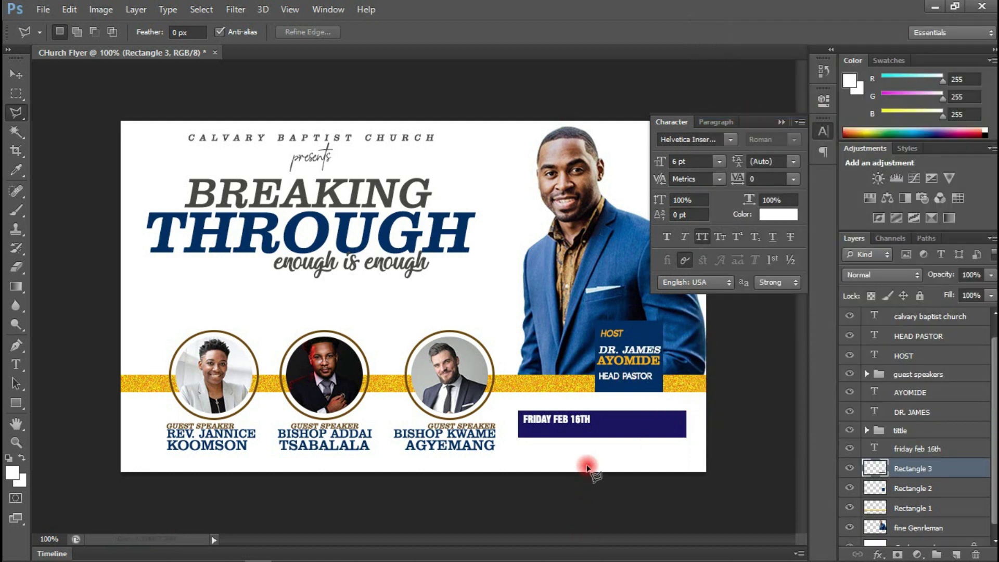
left_click(590, 444)
left_click(612, 408)
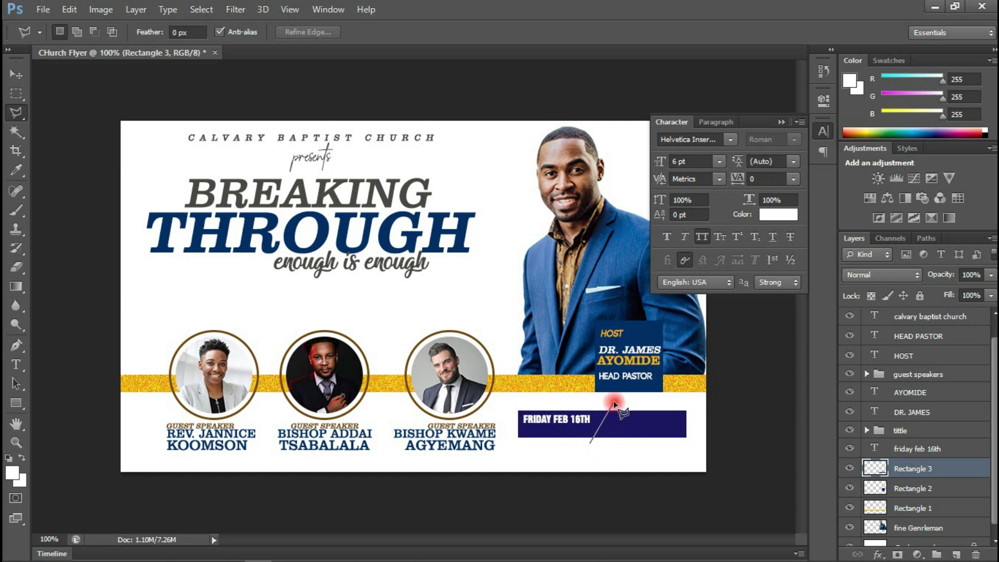
left_click(614, 402)
left_click(702, 402)
left_click(700, 467)
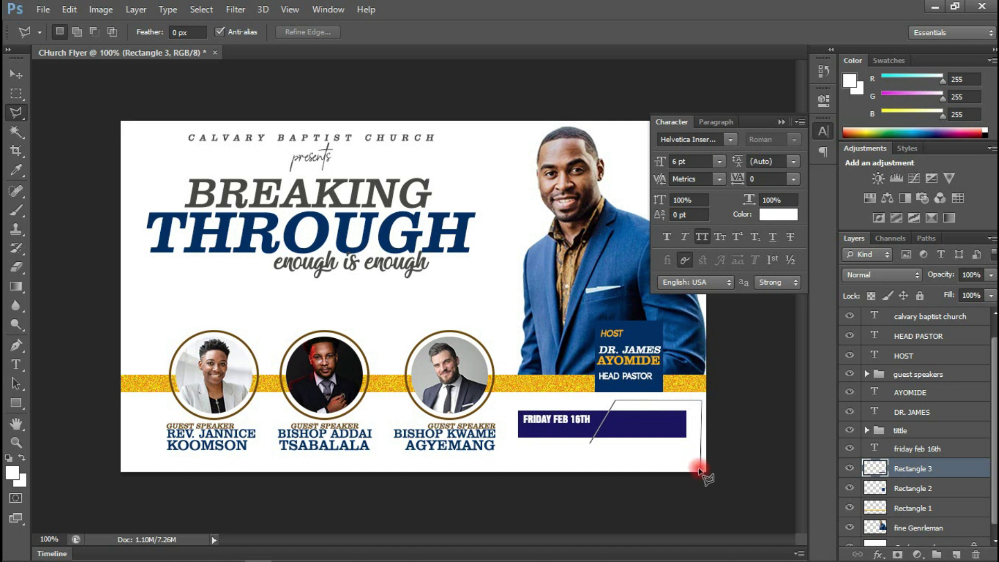
left_click(576, 466)
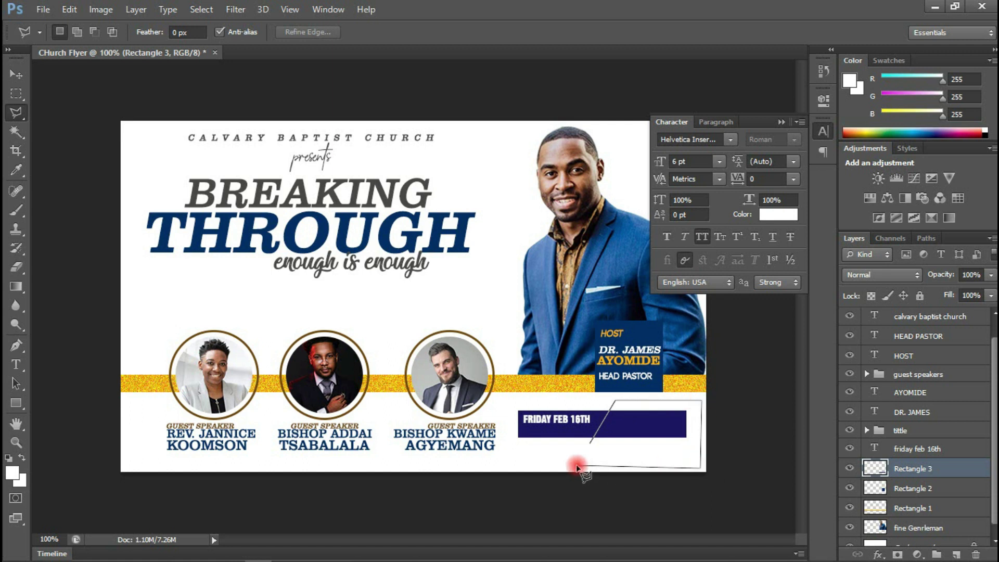
left_click(591, 444)
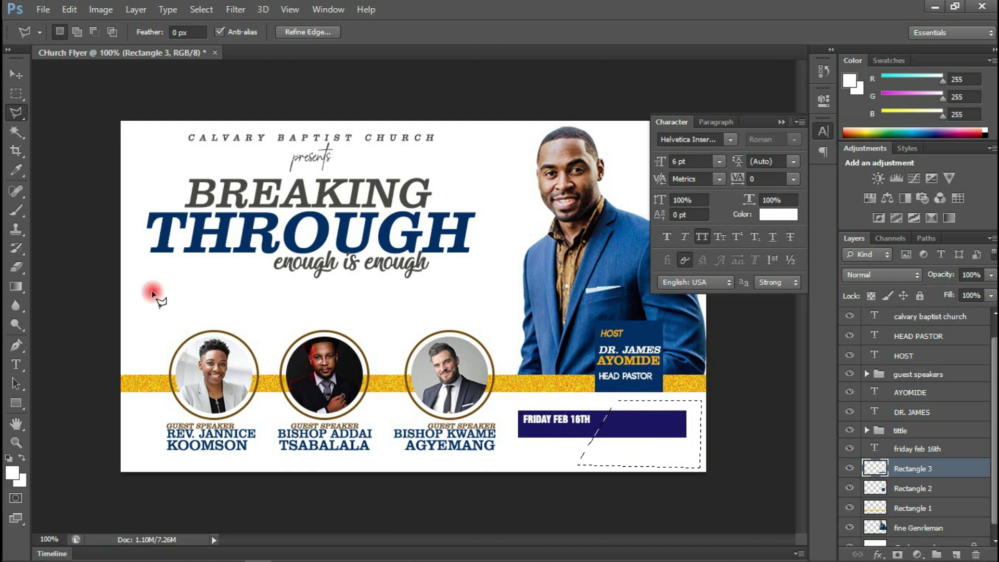
Fill the selected right end with gold sampled from the AYOMIDE text
left_click(18, 289)
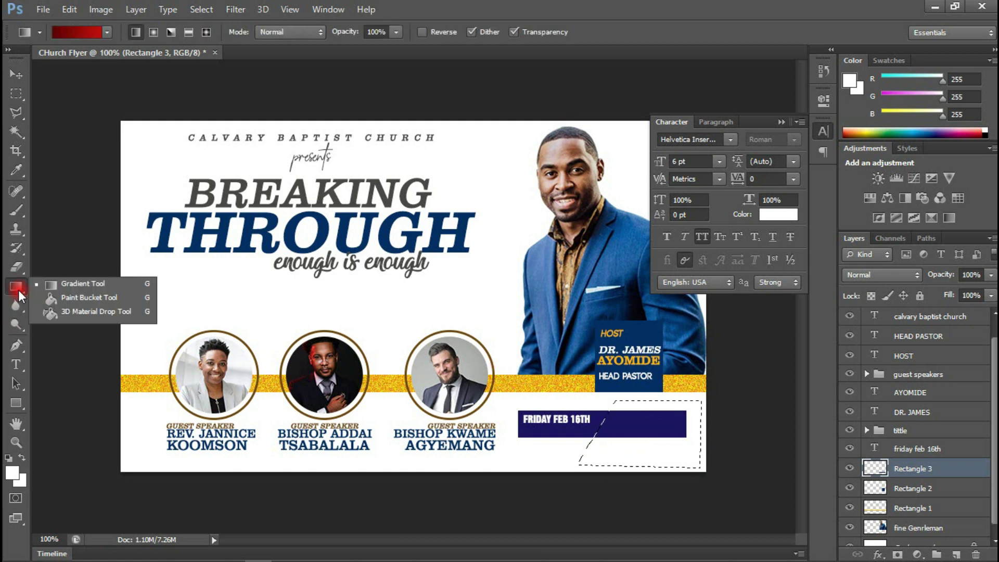
left_click(67, 302)
left_click(820, 91)
left_click(846, 81)
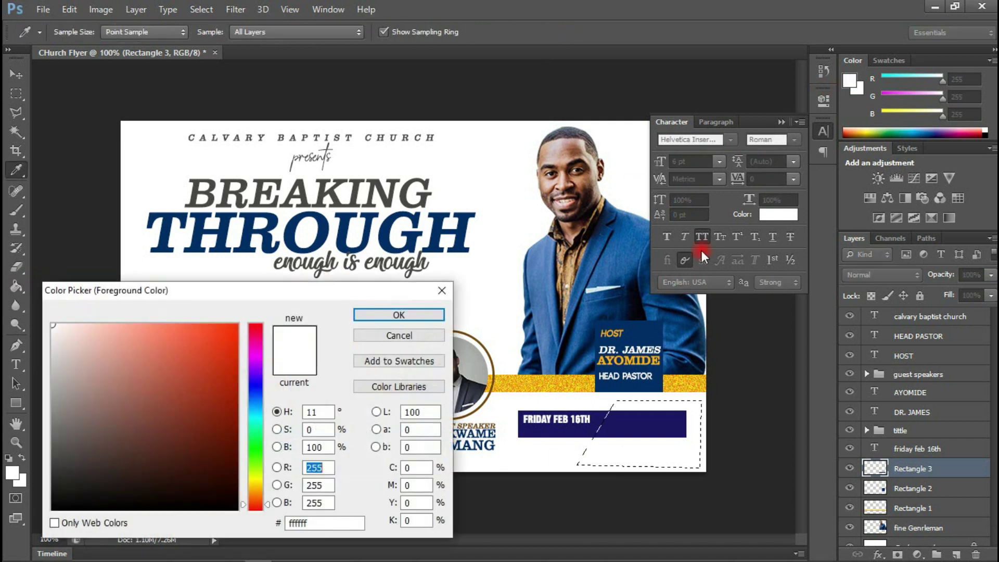
left_click(614, 358)
left_click(399, 314)
key("g")
left_click(644, 424)
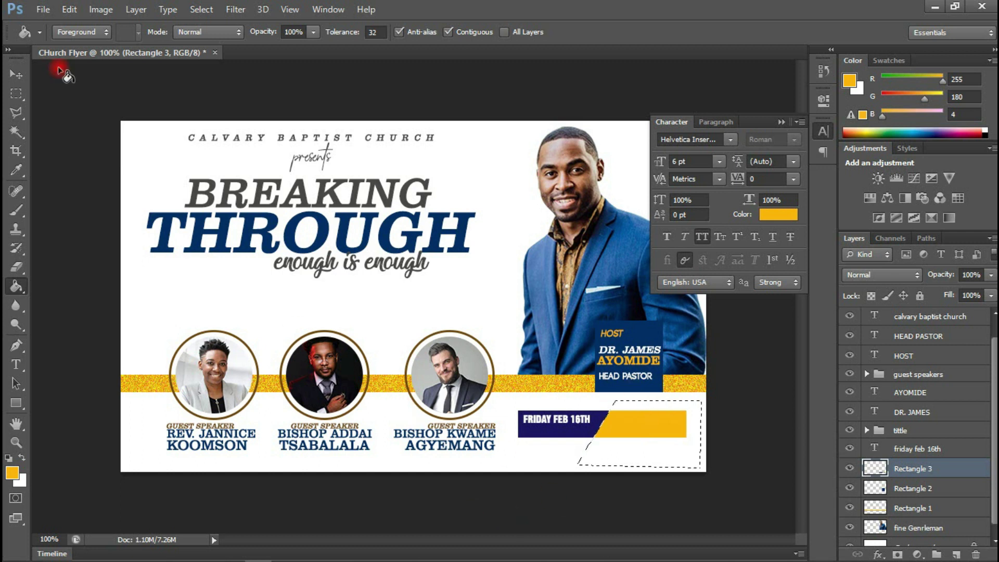
Deselect and stretch the two-tone date bar wider to the right
left_click(21, 77)
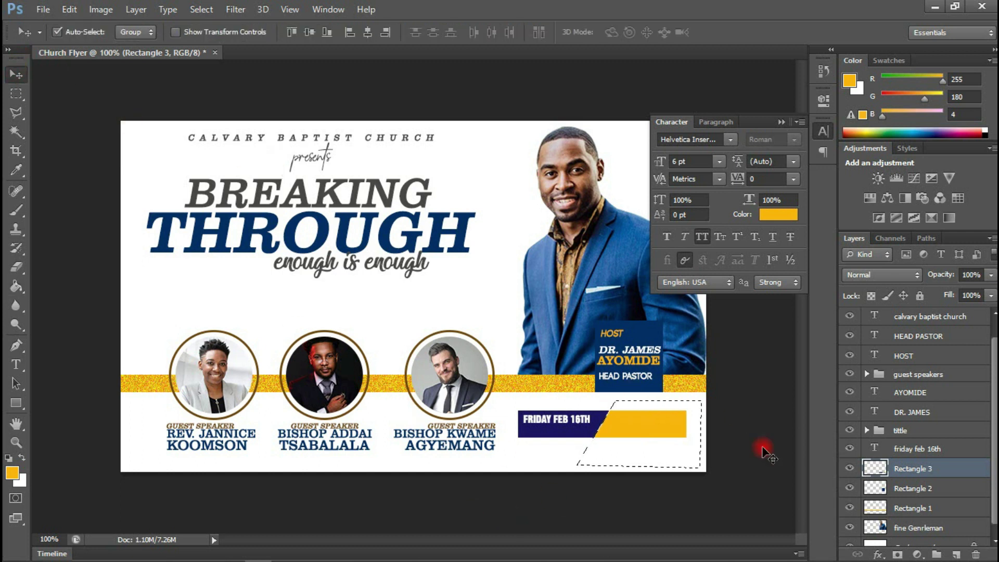
left_click(639, 436)
key("shift+Left")
key("ctrl+z")
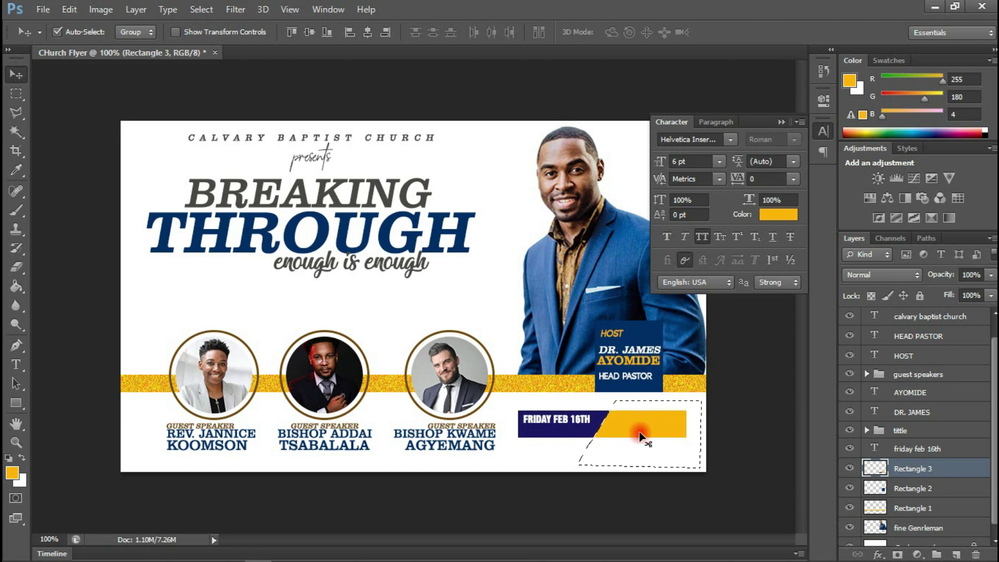
left_click(41, 133)
key("ctrl+d")
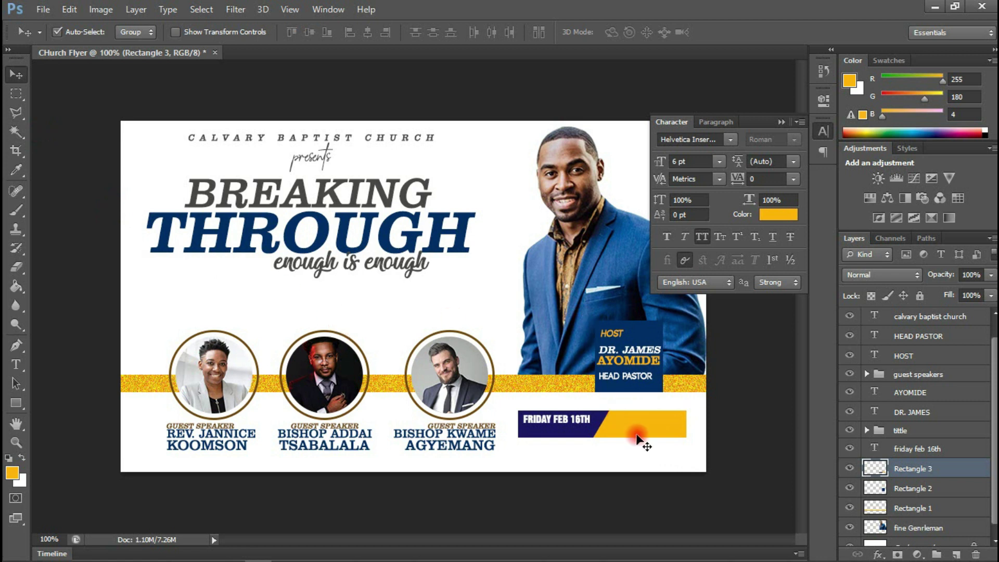
key("ctrl+t")
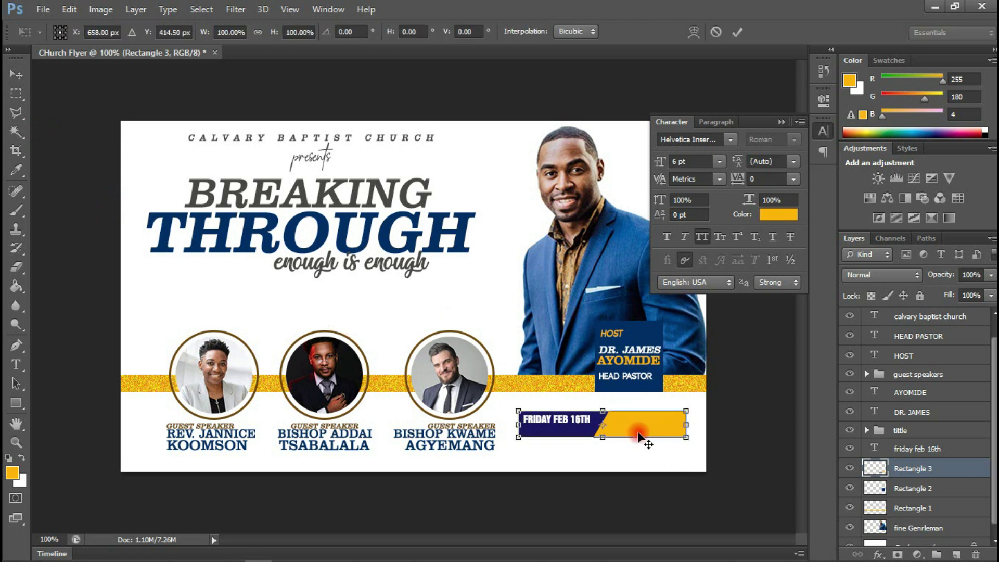
left_click_drag(690, 423, 710, 423)
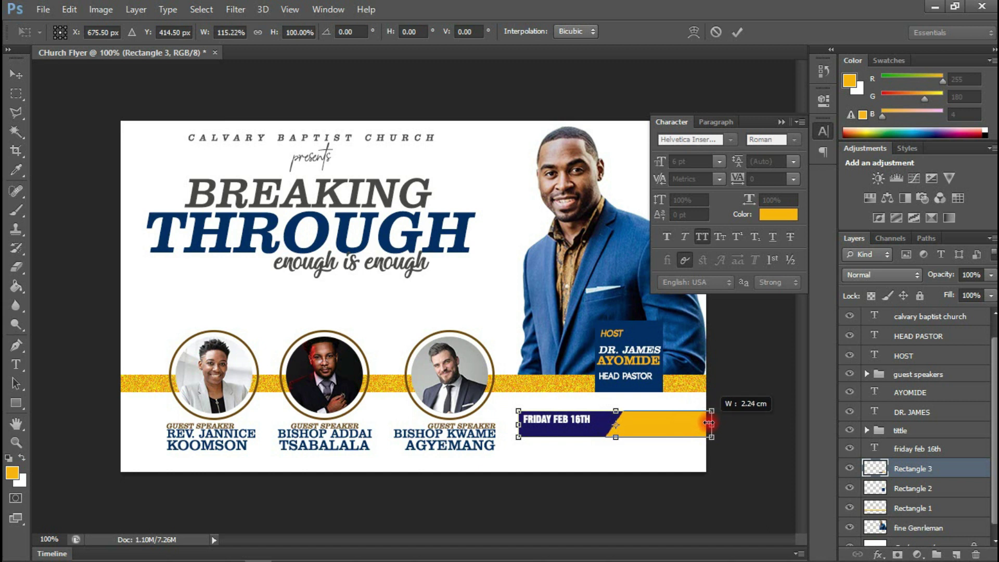
key("Return")
Duplicate the date line, move the copy below it, and retype it as '9:30AM - 1:00PM'
left_click(943, 451)
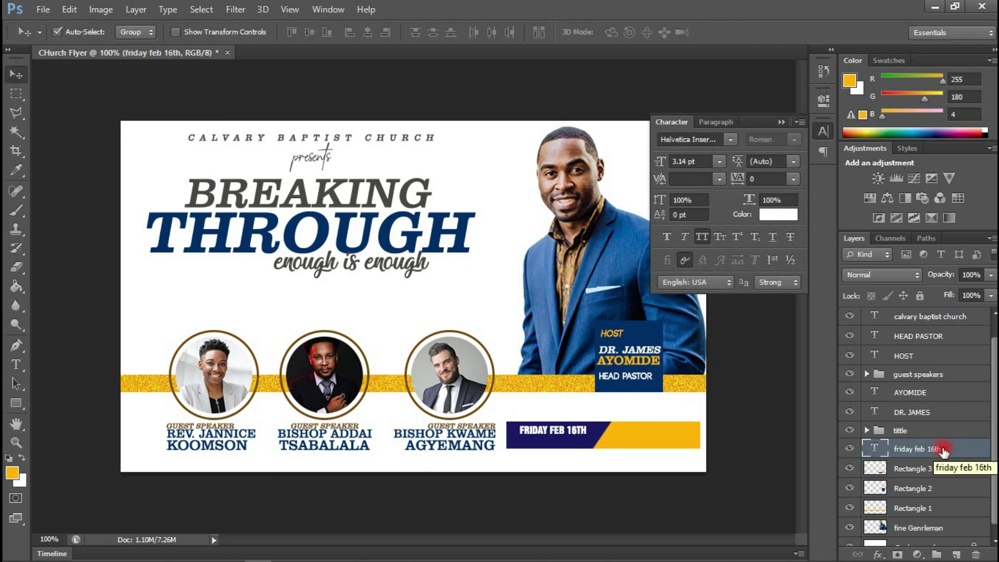
key("ctrl+j")
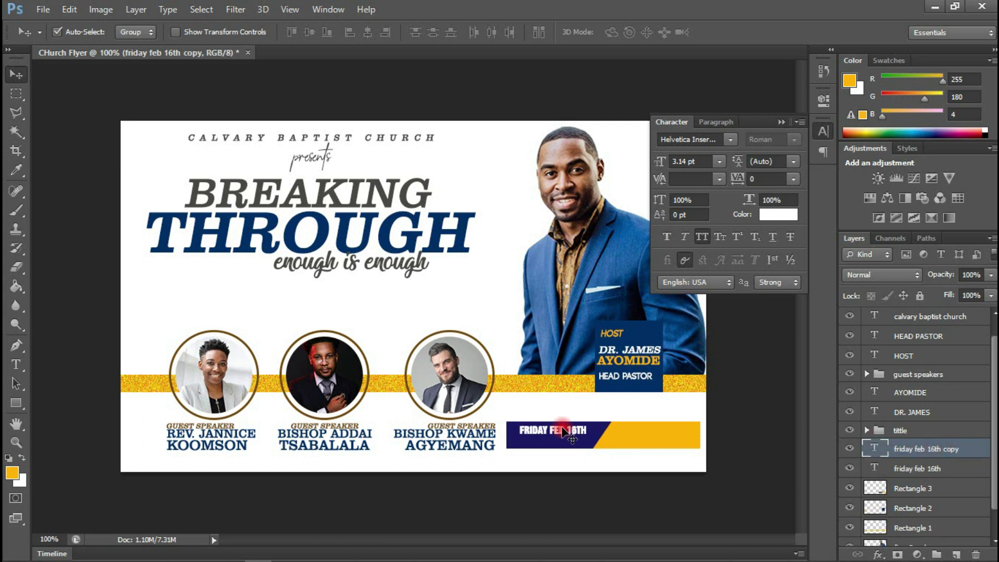
left_click_drag(566, 433, 566, 448)
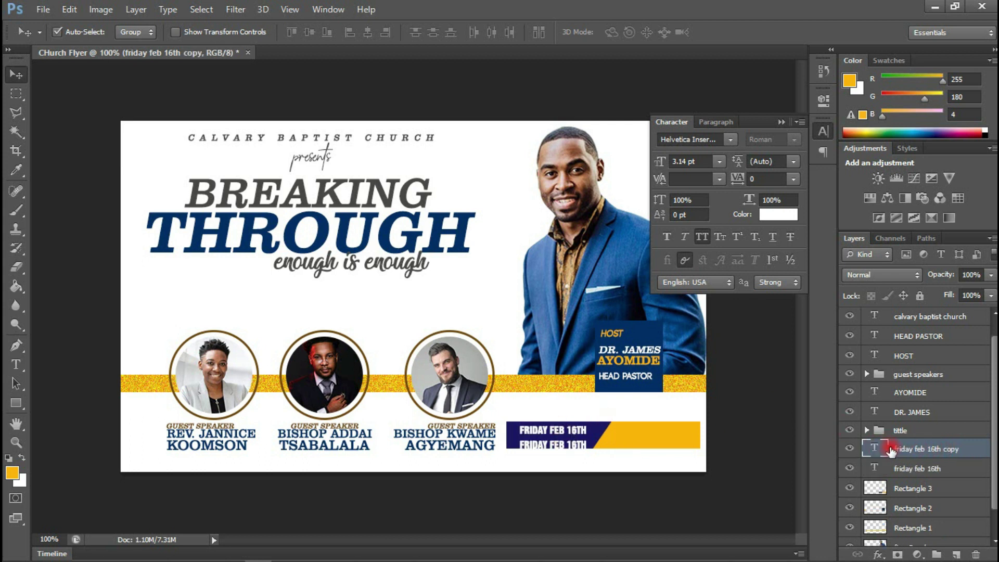
double_click(890, 450)
key("BackSpace")
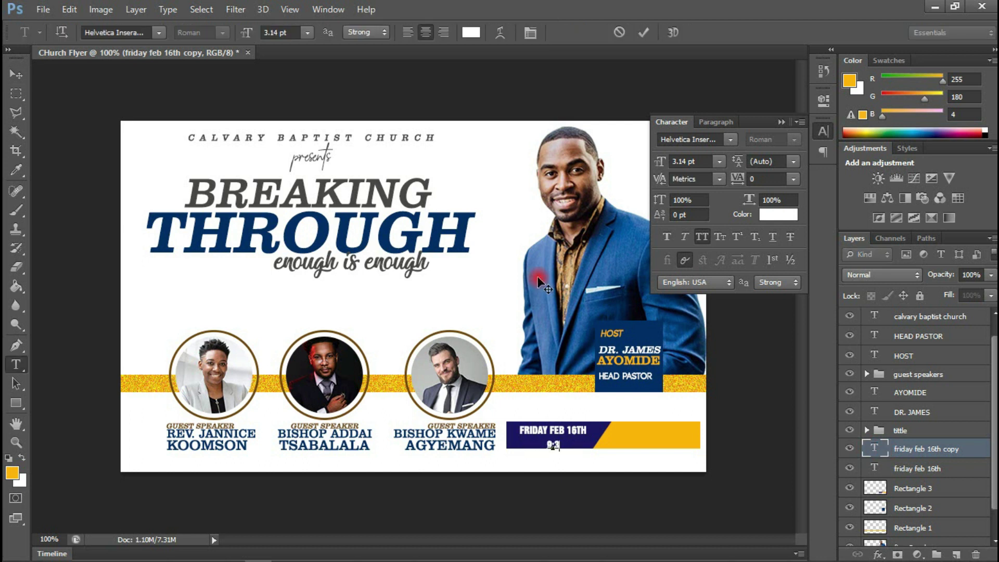
type("9:30AM - 1:00PM")
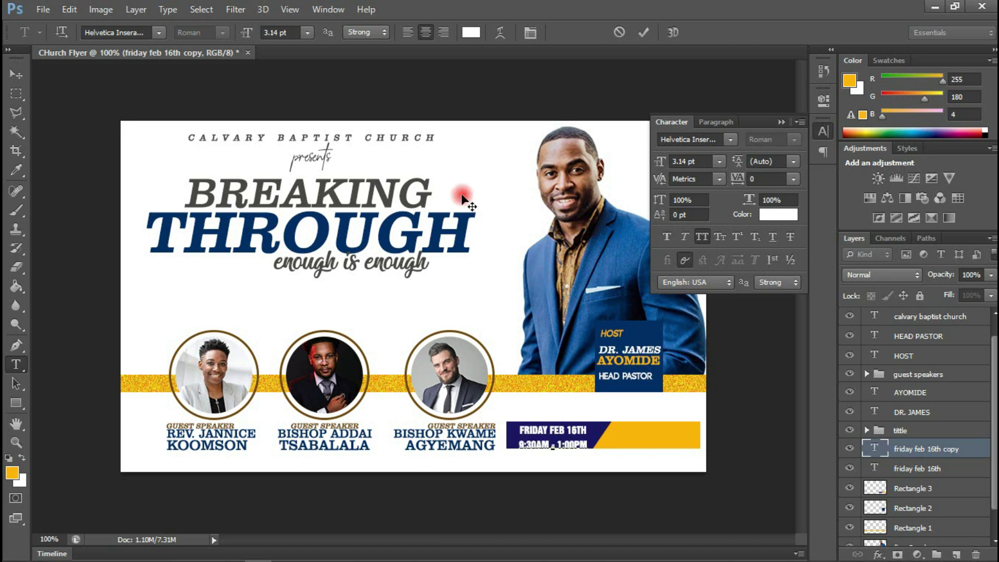
left_click(16, 74)
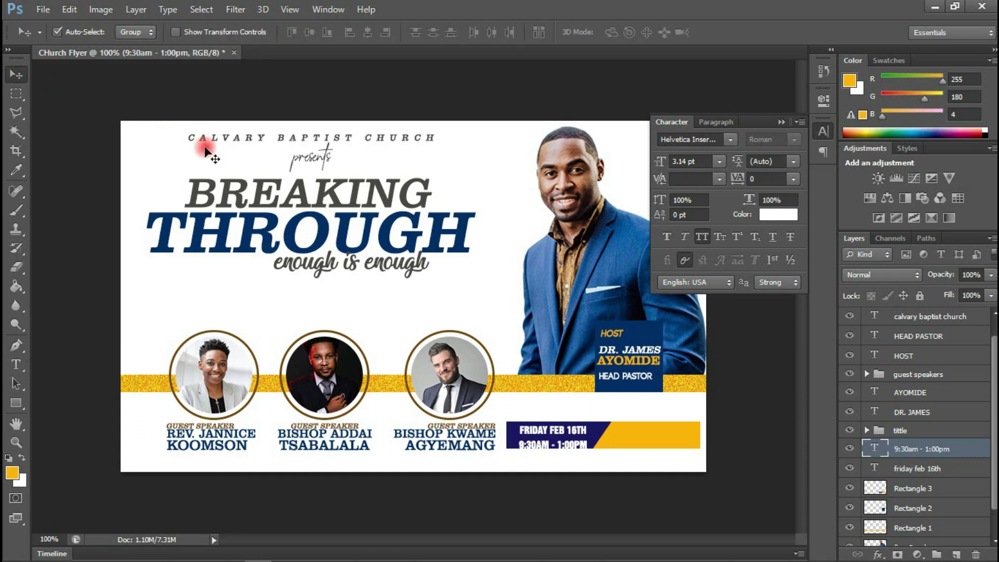
key("shift+Up")
key("shift+Up")
key("shift+Up")
key("Down")
key("Down")
key("Down")
key("Down")
key("Down")
key("Down")
key("Down")
key("Down")
key("Down")
key("Down")
key("Down")
key("Down")
key("Down")
key("Down")
key("Down")
key("Down")
key("Down")
key("Down")
key("Down")
key("Down")
key("Down")
key("Down")
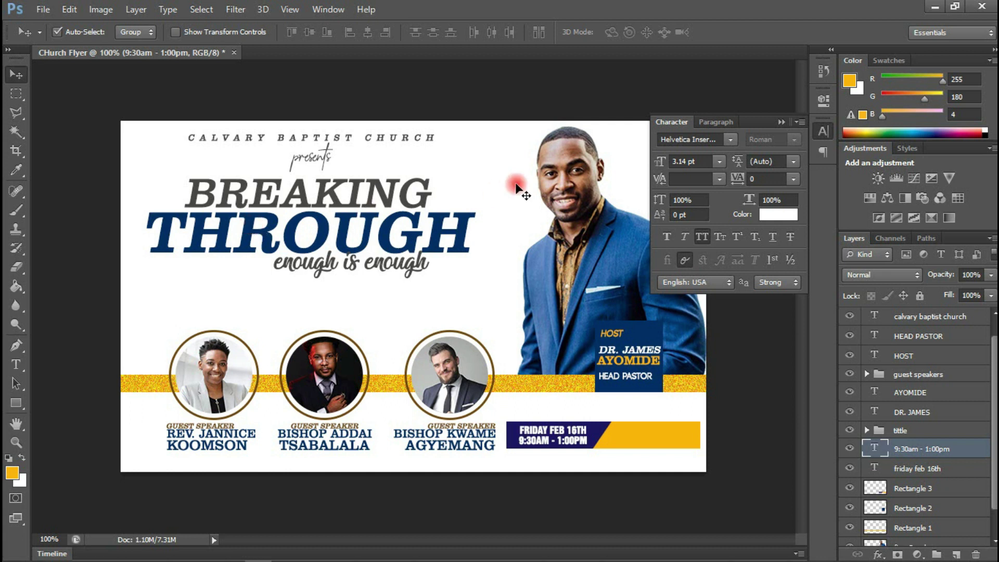
Switch the time line to a font beginning with 'Co' and apply All Caps
left_click(683, 139)
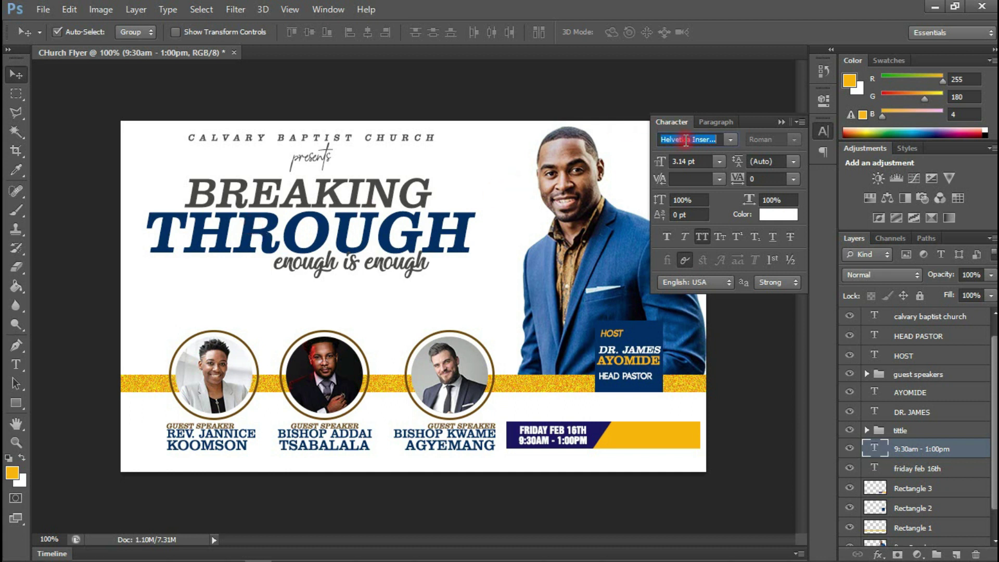
type("Co")
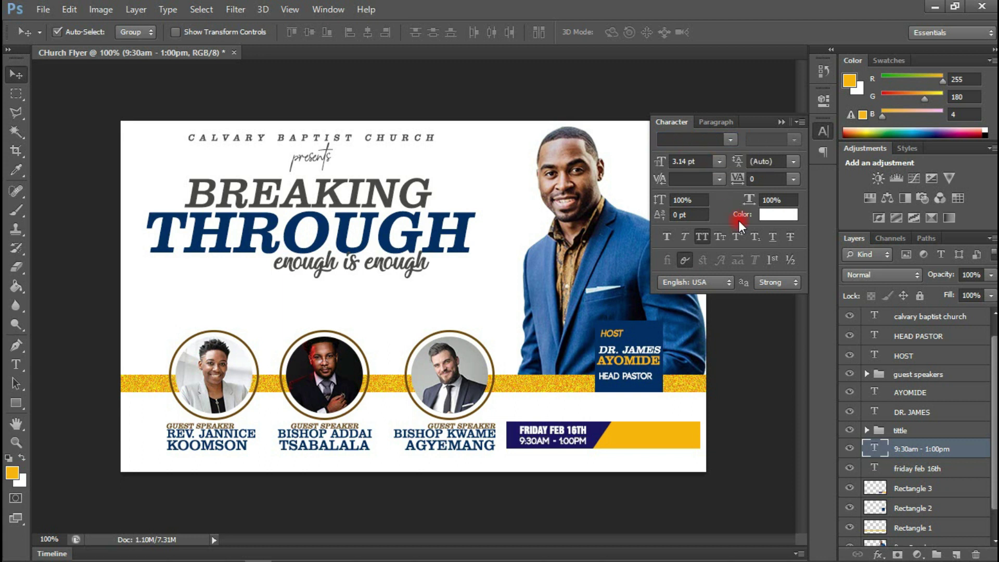
left_click(701, 237)
Duplicate the date and time layers, shift the copies onto the gold section, and colour them black
left_click(924, 470)
left_click(924, 473, "shift")
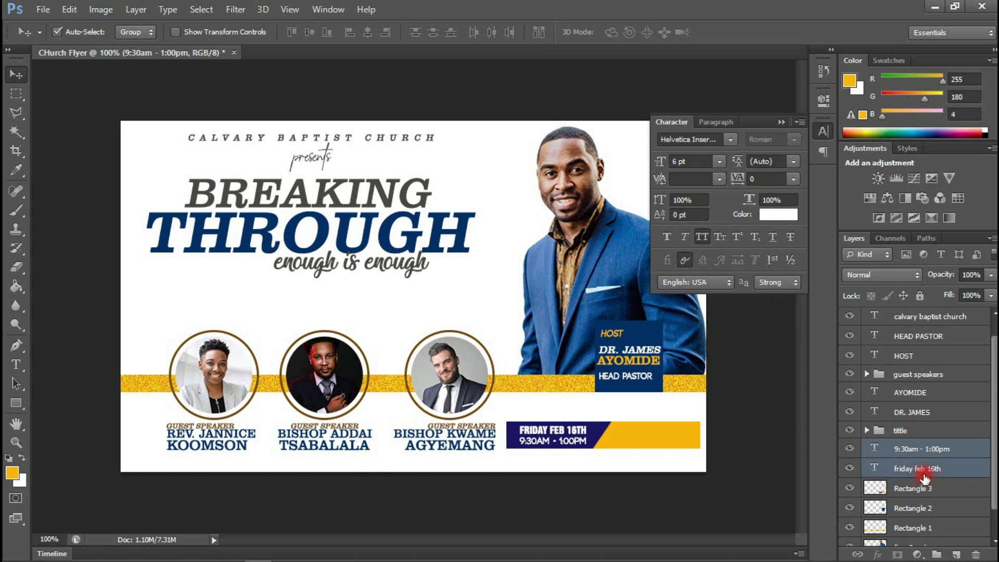
key("ctrl+j")
key("shift+Right")
key("shift+Right")
key("shift+Right")
key("shift+Right")
key("shift+Right")
key("shift+Right")
key("shift+Right")
key("shift+Right")
key("shift+Right")
key("shift+Right")
key("shift+Right")
key("shift+Right")
key("shift+Right")
key("shift+Right")
key("shift+Right")
key("shift+Right")
key("shift+Right")
key("shift+Right")
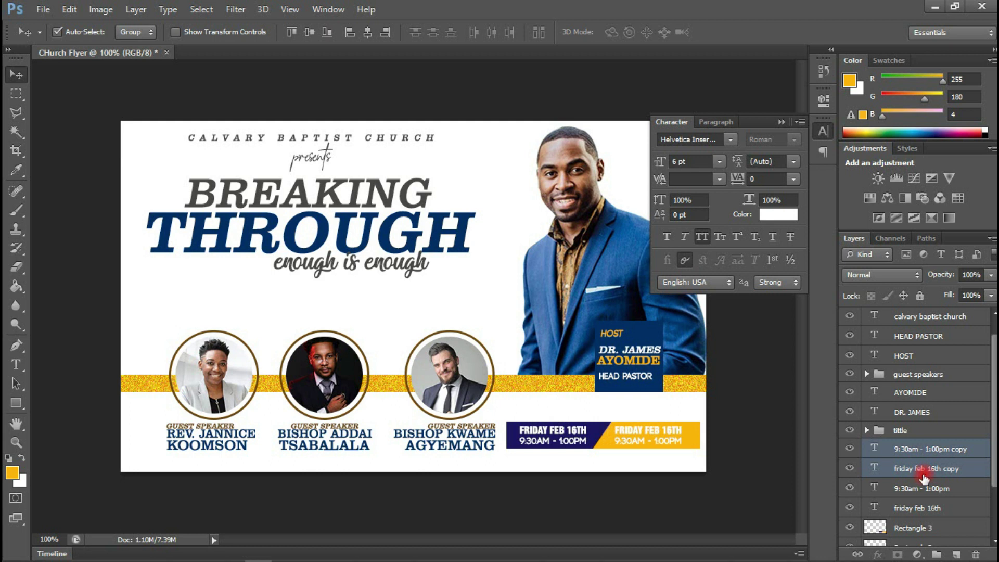
left_click(780, 215)
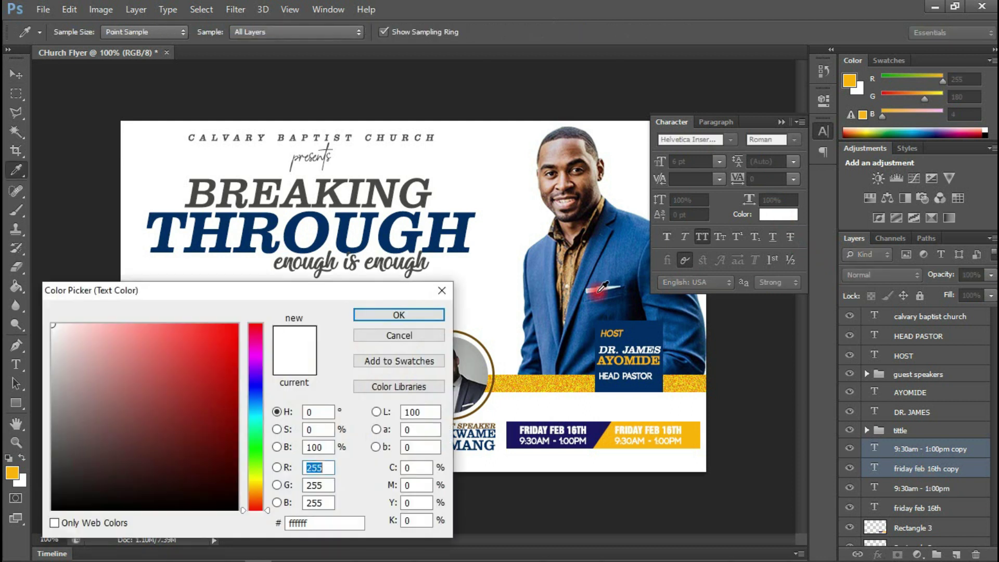
left_click_drag(203, 489, 268, 536)
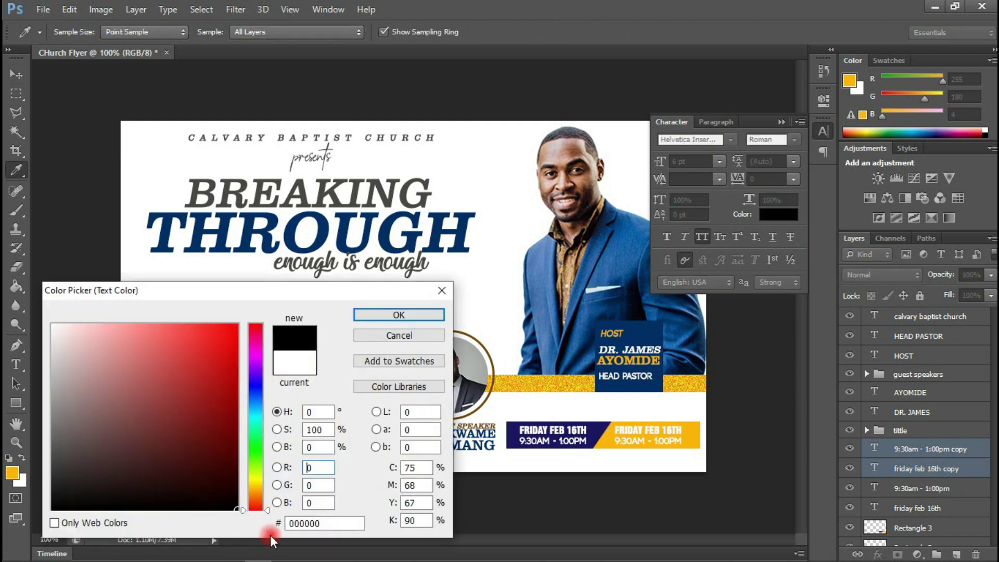
left_click(419, 318)
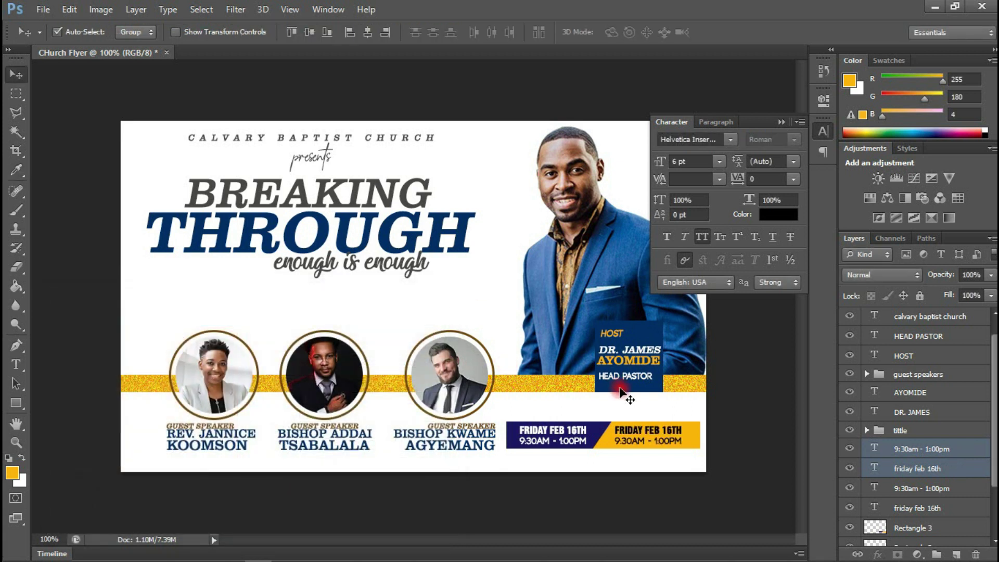
left_click(893, 468)
left_click(874, 469)
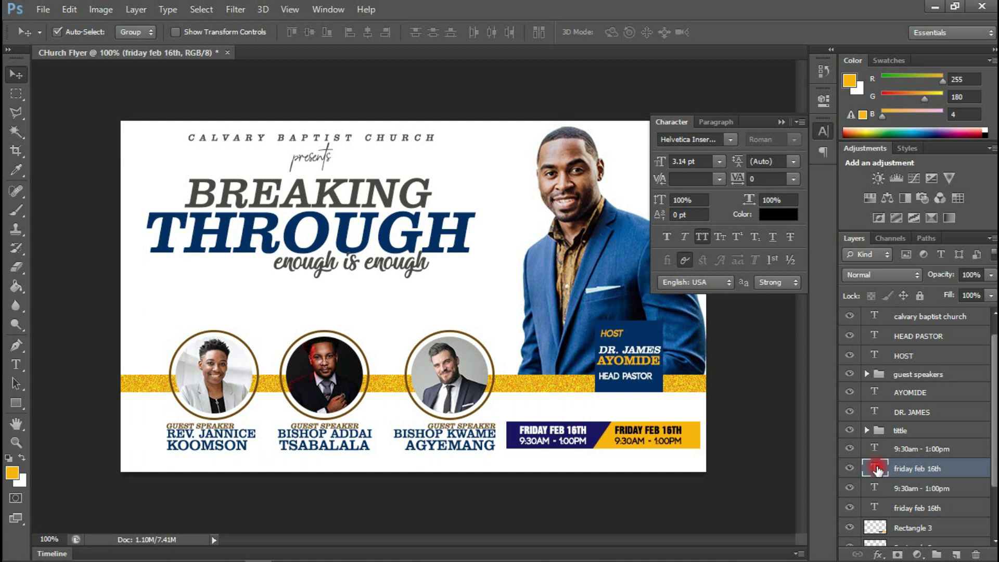
Retype the black date copy as 'NATIONAL COFERENCE CENTER' and nudge it into place
double_click(877, 470)
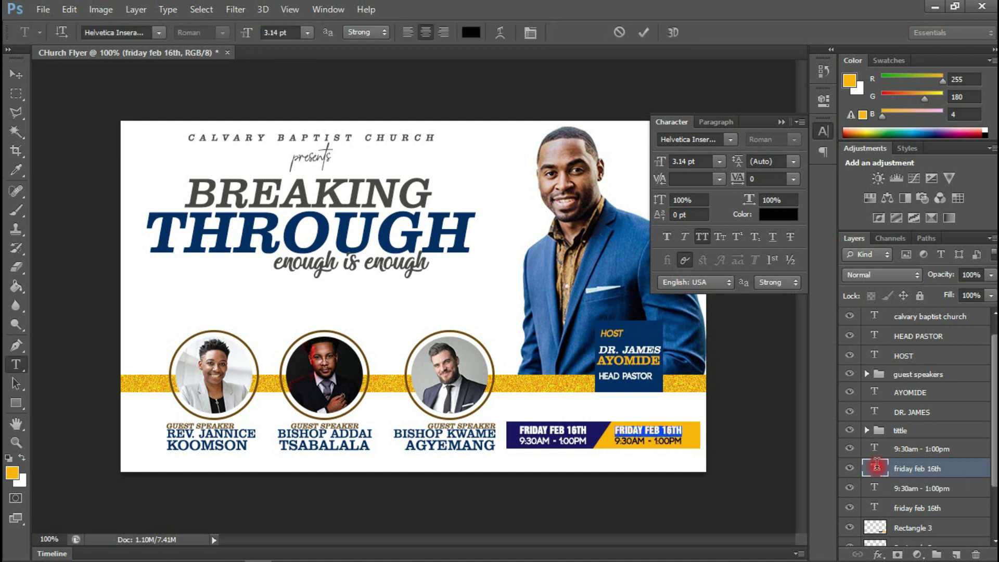
type("NA")
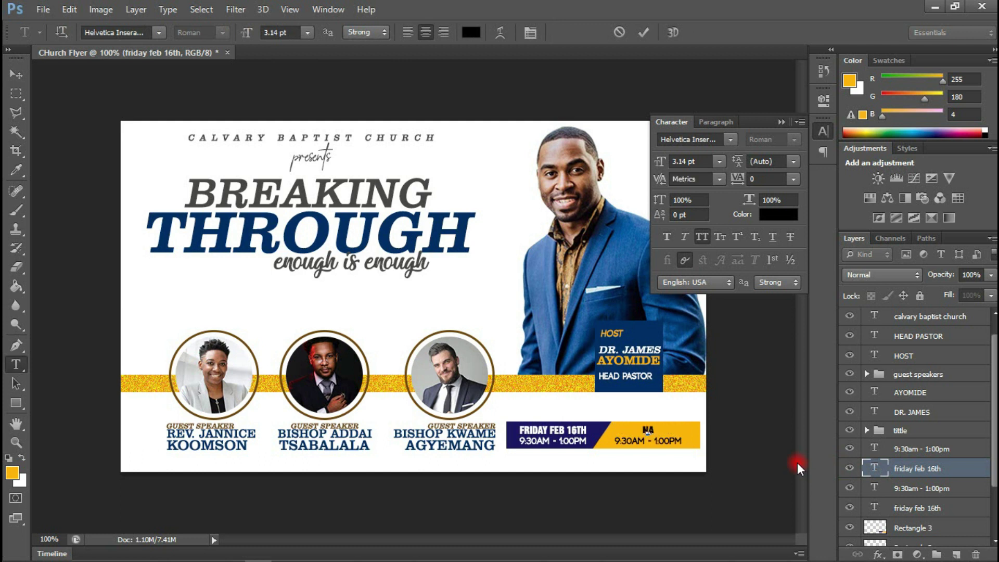
type("TIONAl theater")
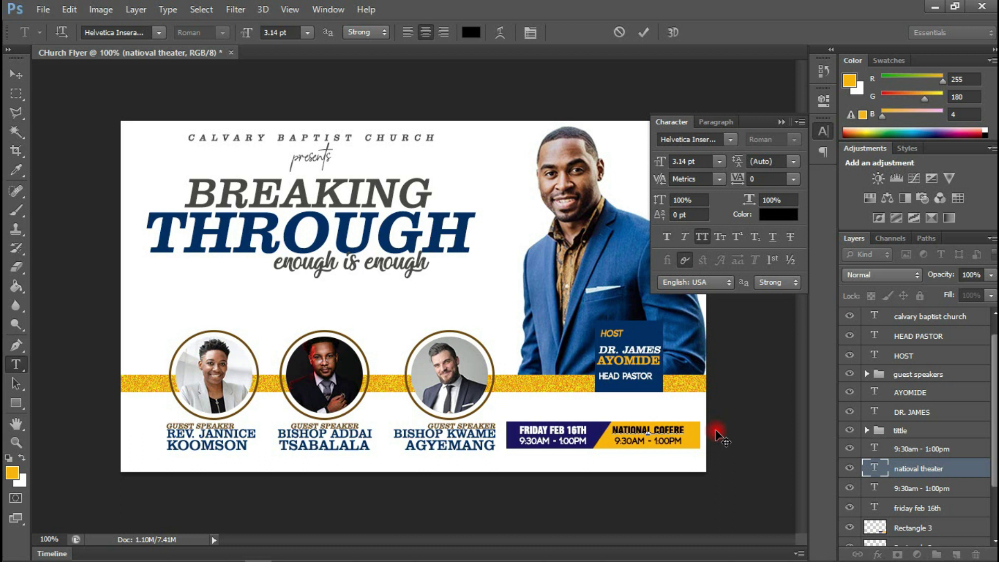
key("ctrl+a")
type("NATIONAL COFERENCE CENTER")
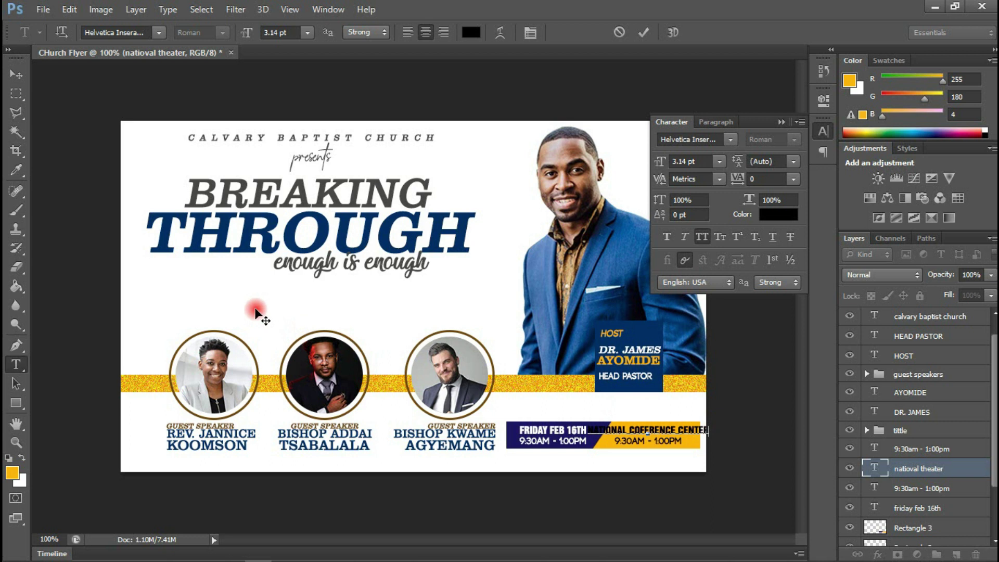
left_click(17, 71)
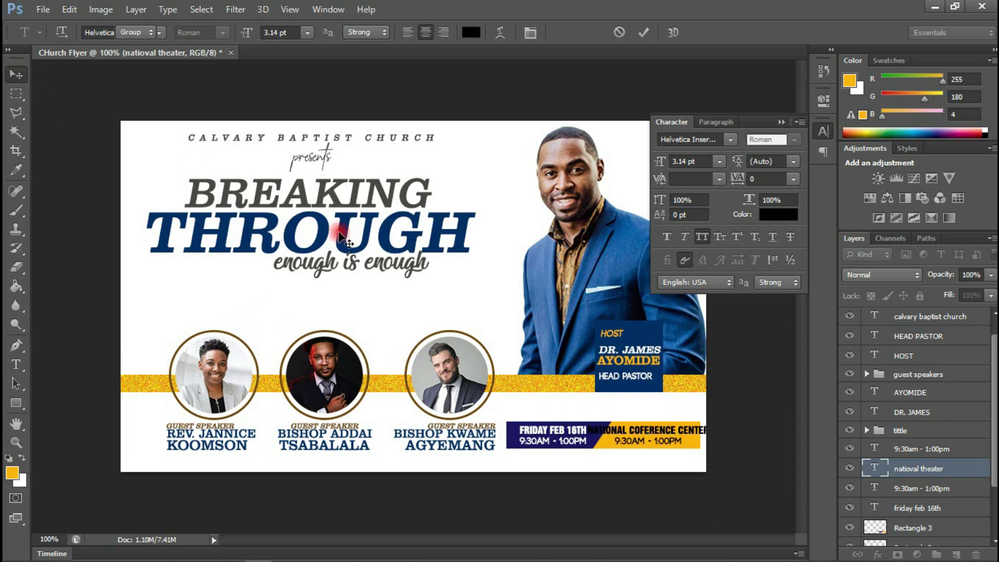
left_click(632, 430)
left_click_drag(632, 430, 653, 432)
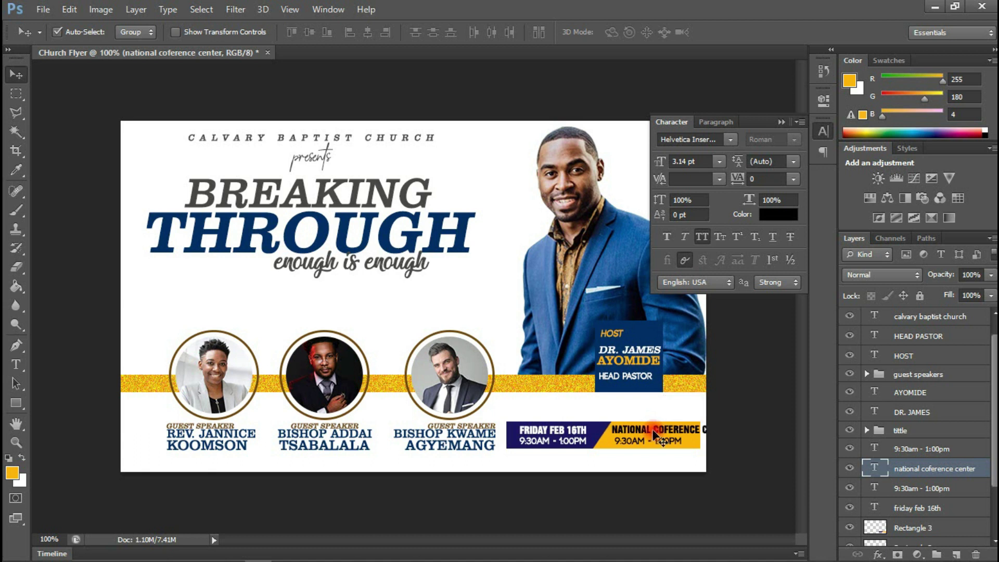
key("Left")
key("Left")
key("Left")
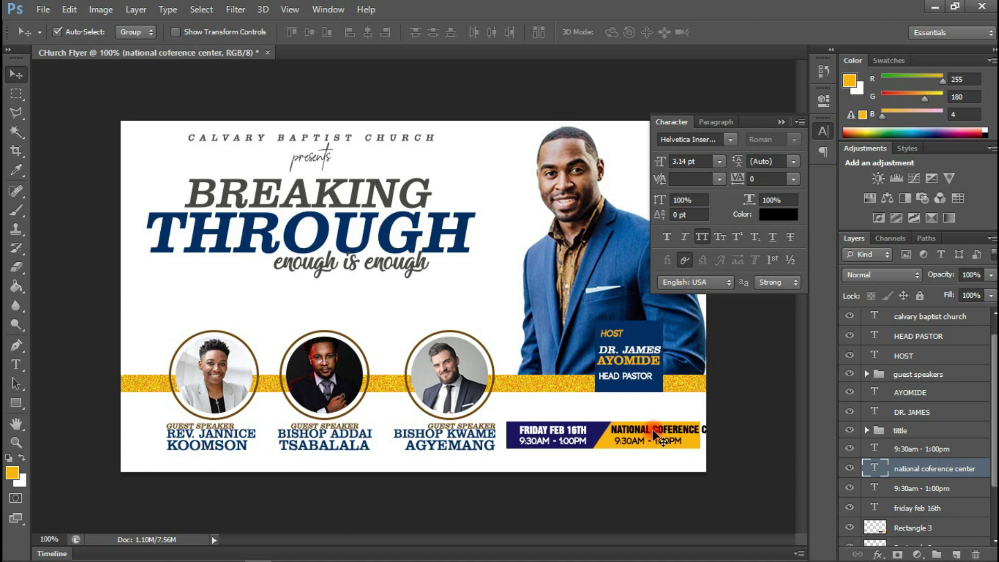
key("Left")
key("Left")
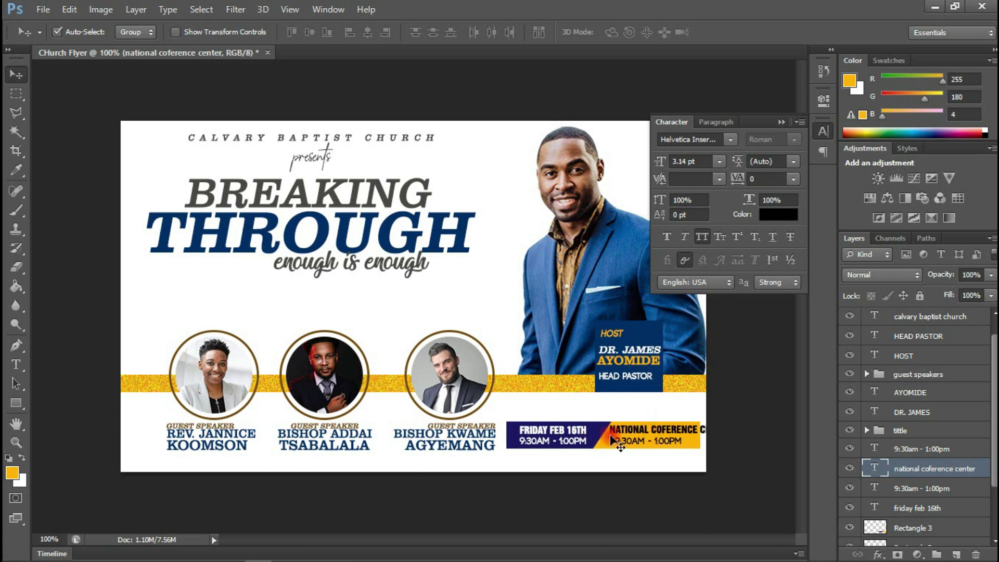
Replace the black time copy with the line 'COME EARLY FOR A SEAT'
left_click(582, 432)
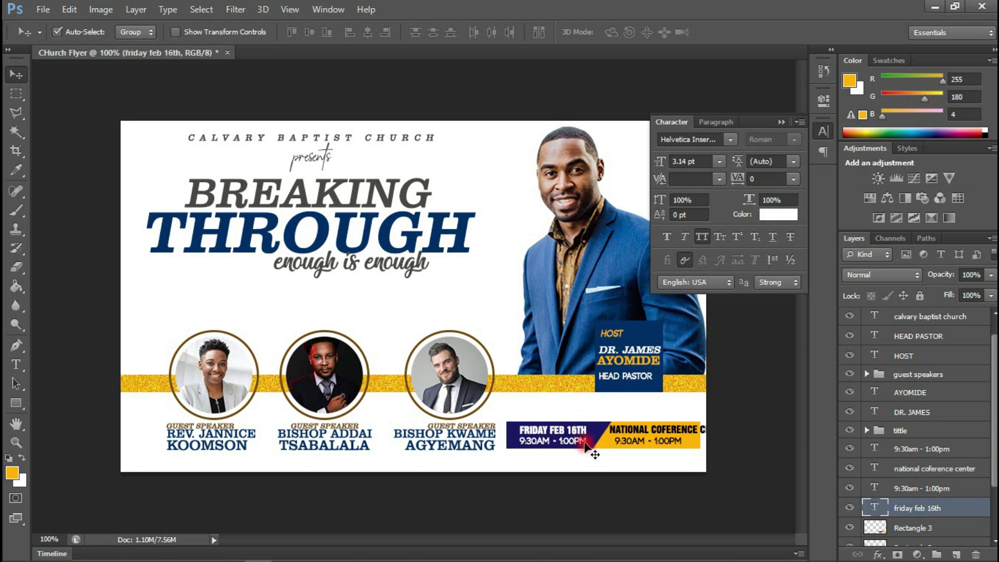
left_click(581, 442, "shift")
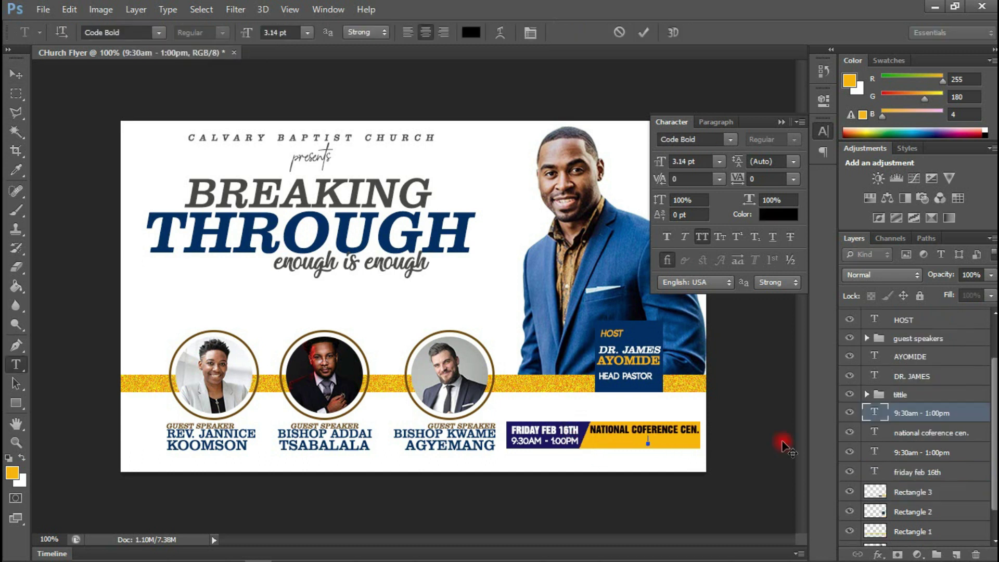
type("COME FARLY FOR A SEAT")
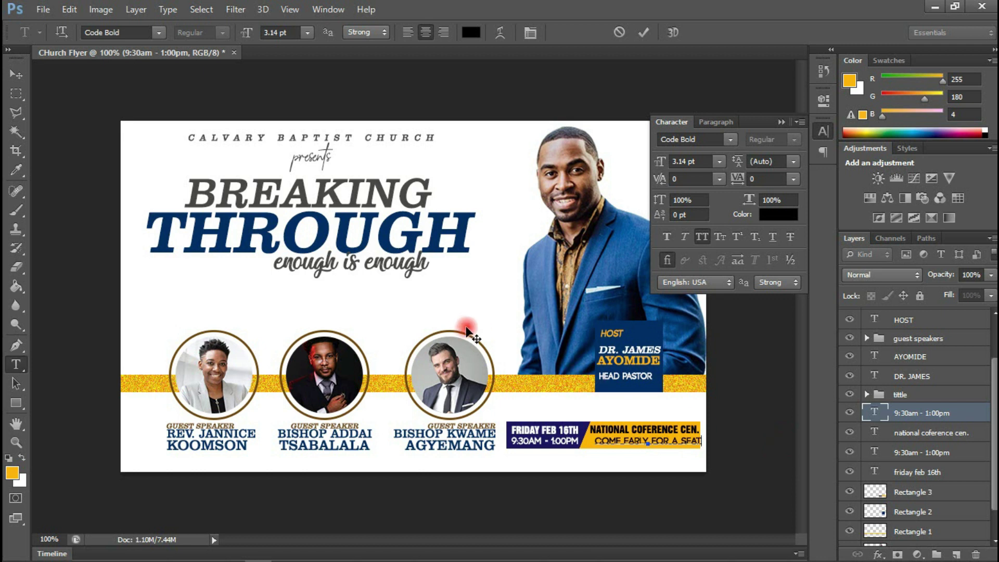
left_click(12, 76)
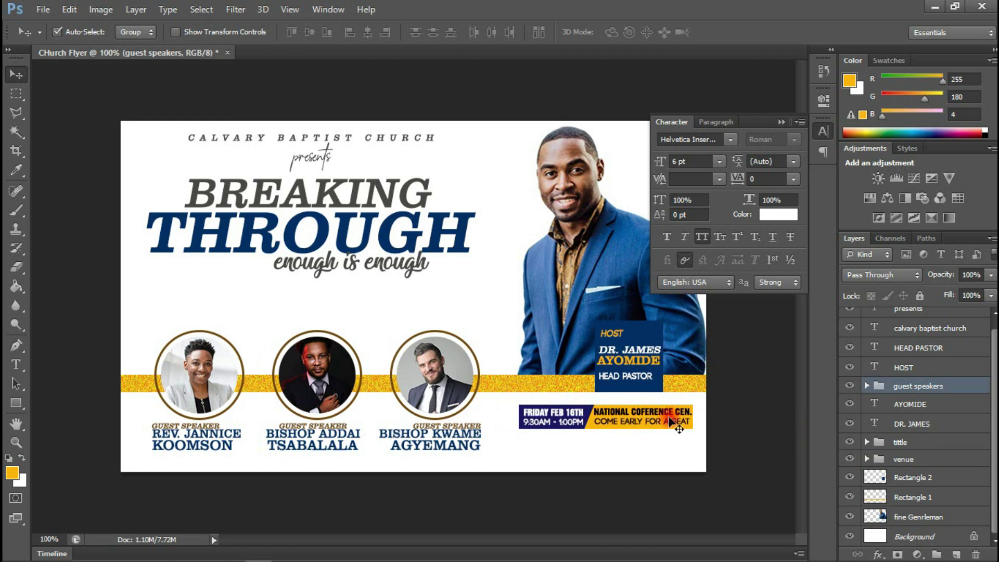
Nudge the guest speakers and the date-and-venue box upward
left_click_drag(457, 376, 459, 355)
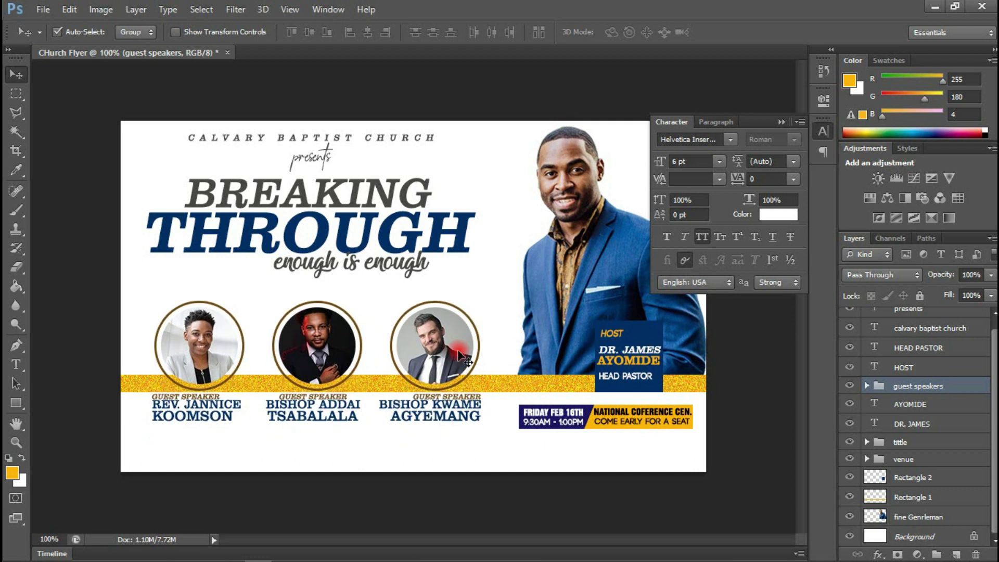
key("ctrl+z")
key("shift+Up")
key("shift+Up")
key("shift+Up")
key("shift+Up")
key("shift+Up")
key("shift+Up")
left_click(546, 421)
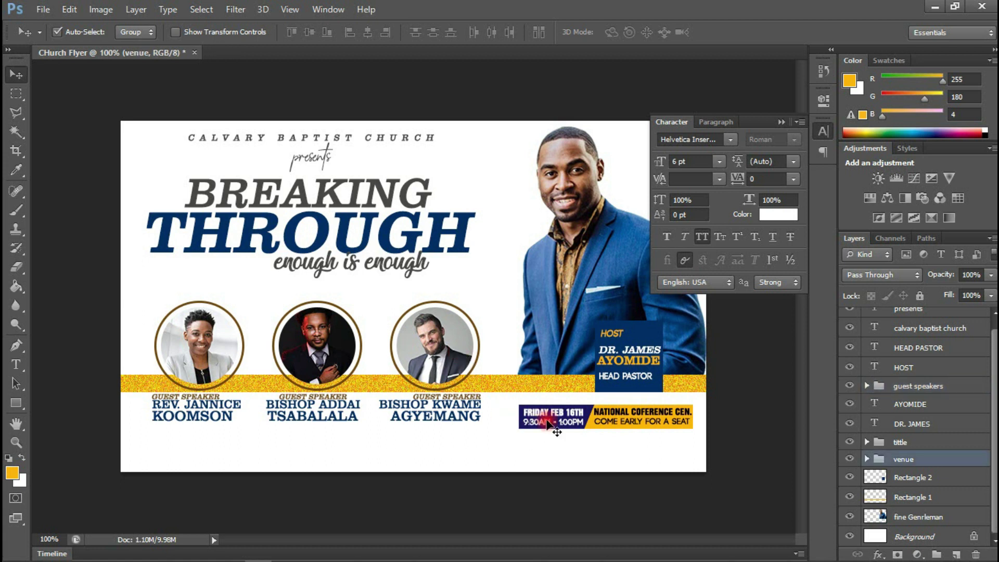
key("Up")
key("Up")
key("Up")
key("Up")
key("Up")
key("Up")
key("Up")
key("Up")
key("Up")
key("Up")
key("Up")
key("Up")
key("Up")
key("Up")
key("Up")
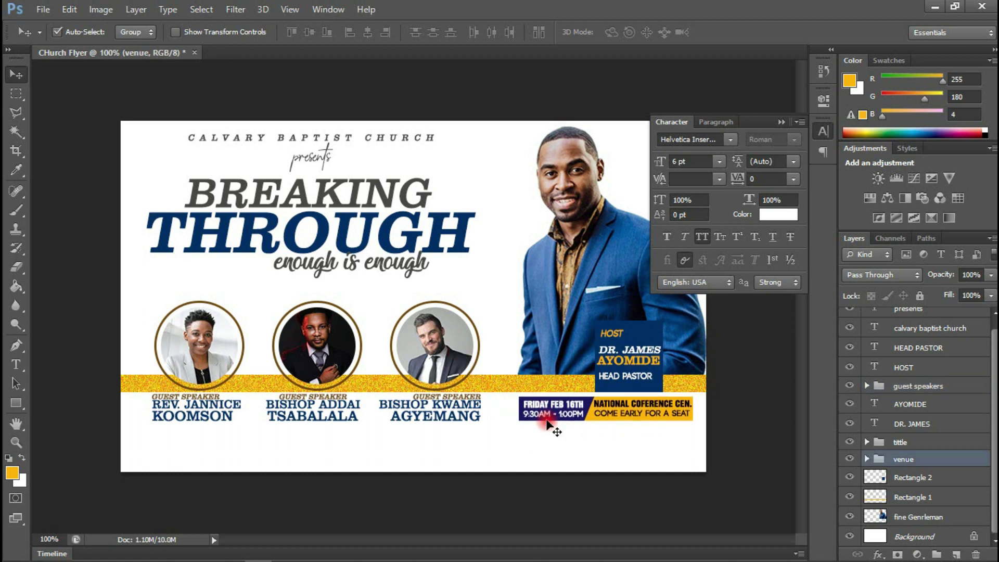
key("Up")
key("Up")
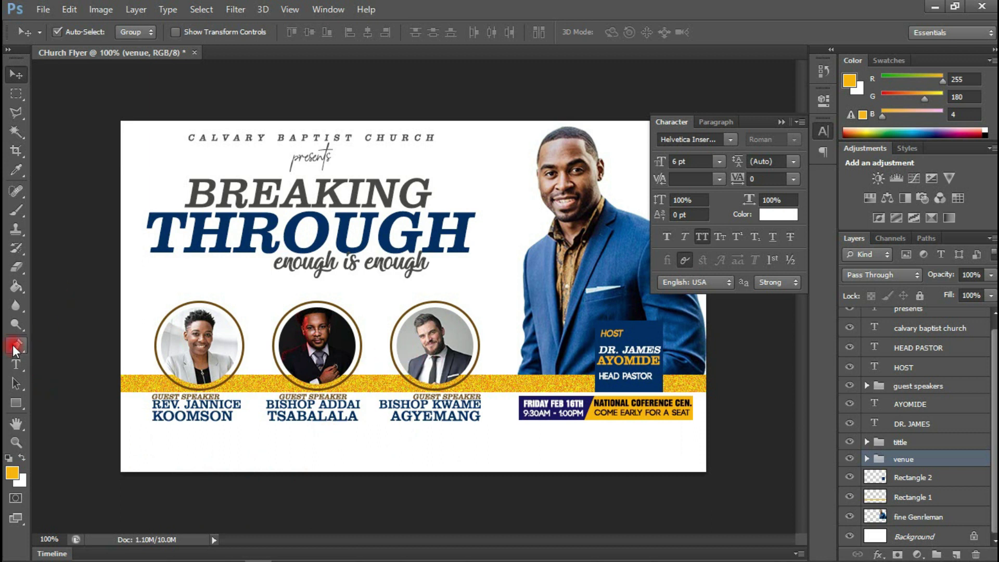
Replace 'COME EARLY FOR A SEAT' with 'OSU, OXFORD STREET'
left_click(17, 365)
left_click_drag(594, 413, 691, 413)
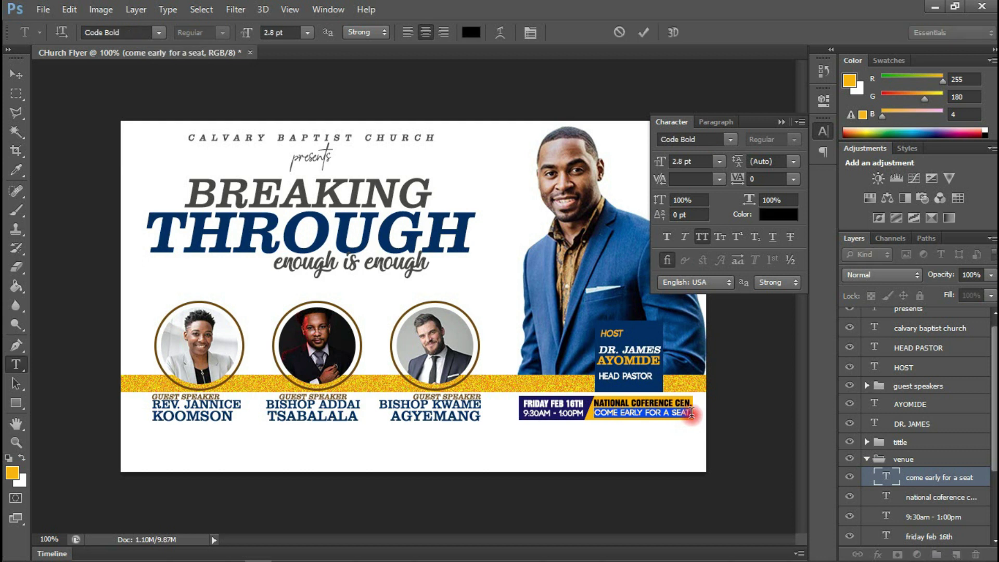
left_click(691, 412)
key("ctrl+a")
type("OSU, OX")
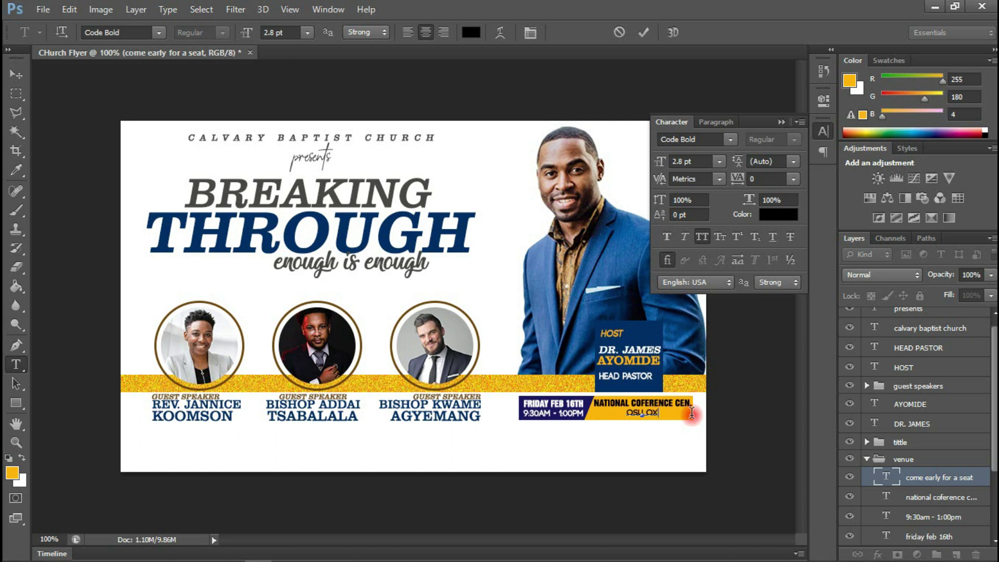
type("FORD STREET")
key("ctrl+Return")
Duplicate the CALVARY BAPTIST CHURCH heading and move the copy to the flyer's bottom
key("v")
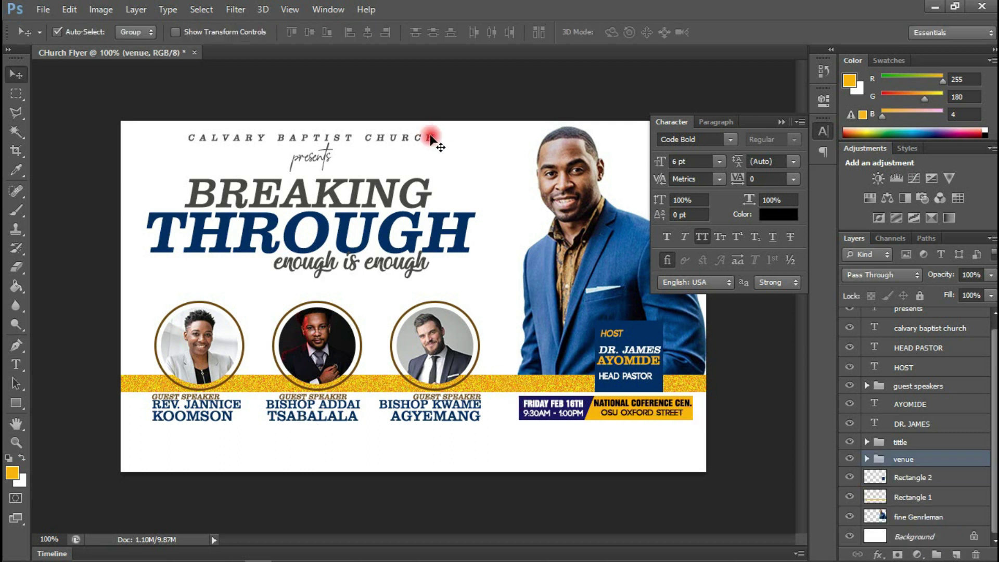
left_click(433, 138)
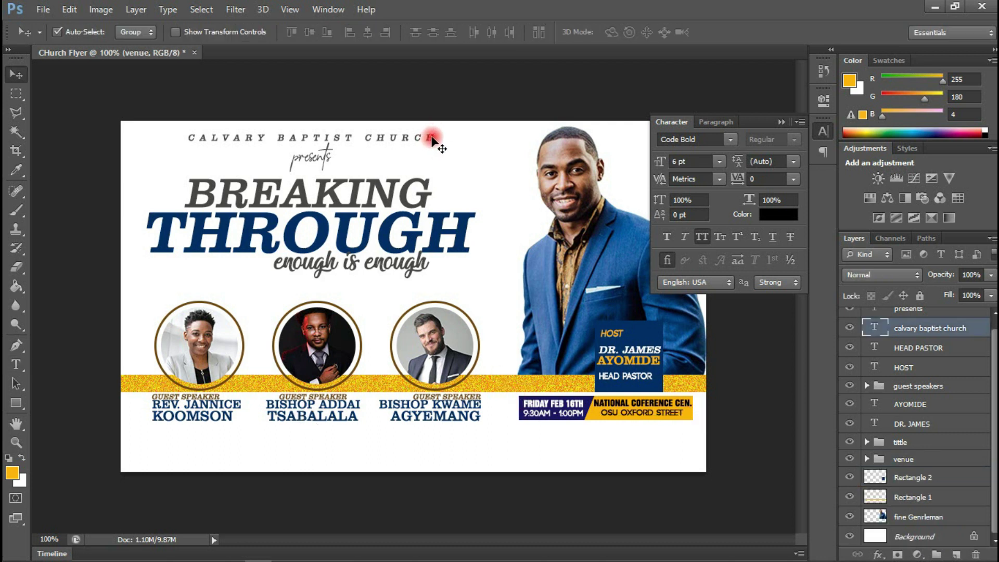
key("ctrl+j")
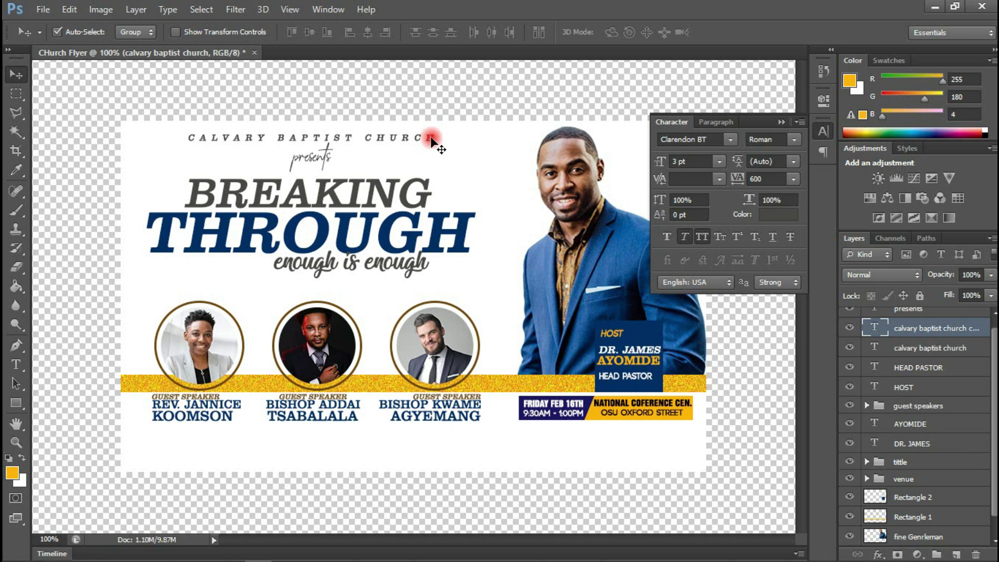
left_click_drag(433, 138, 397, 446)
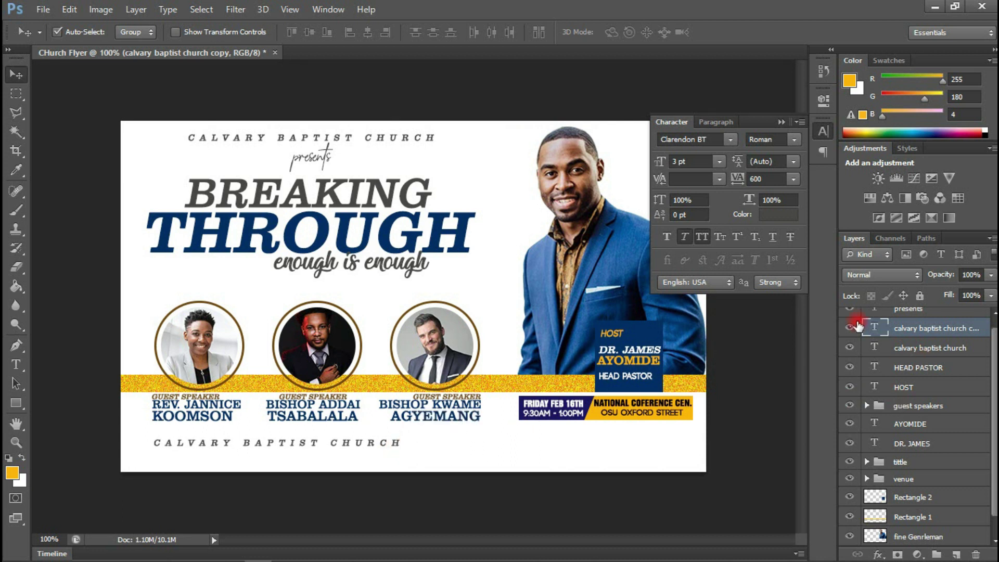
double_click(874, 326)
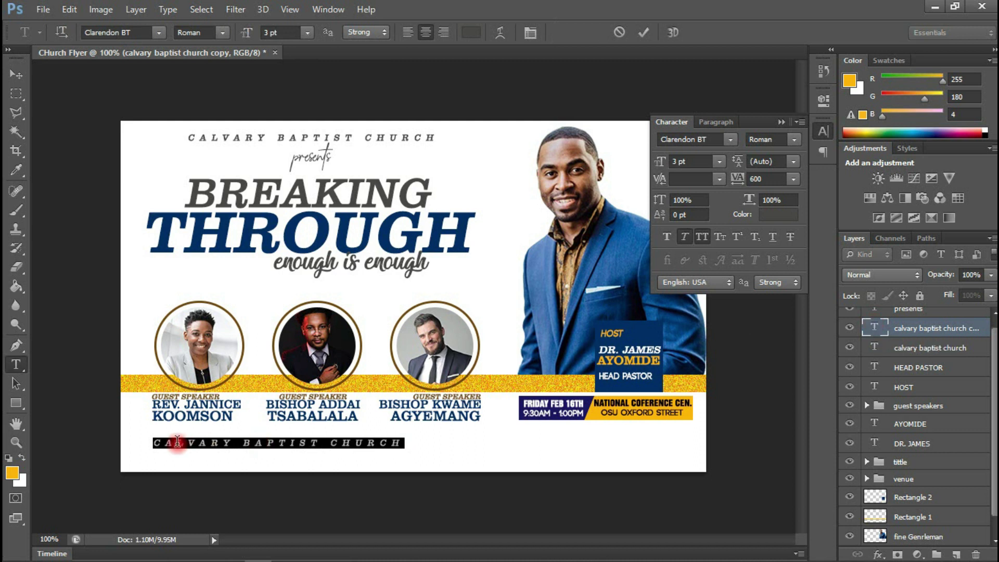
left_click(152, 443)
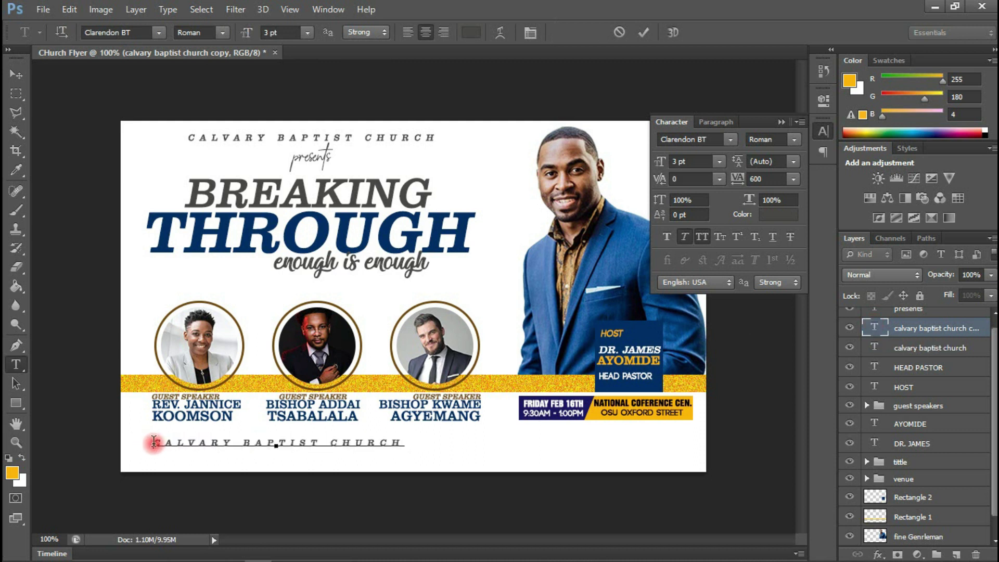
type("PUR")
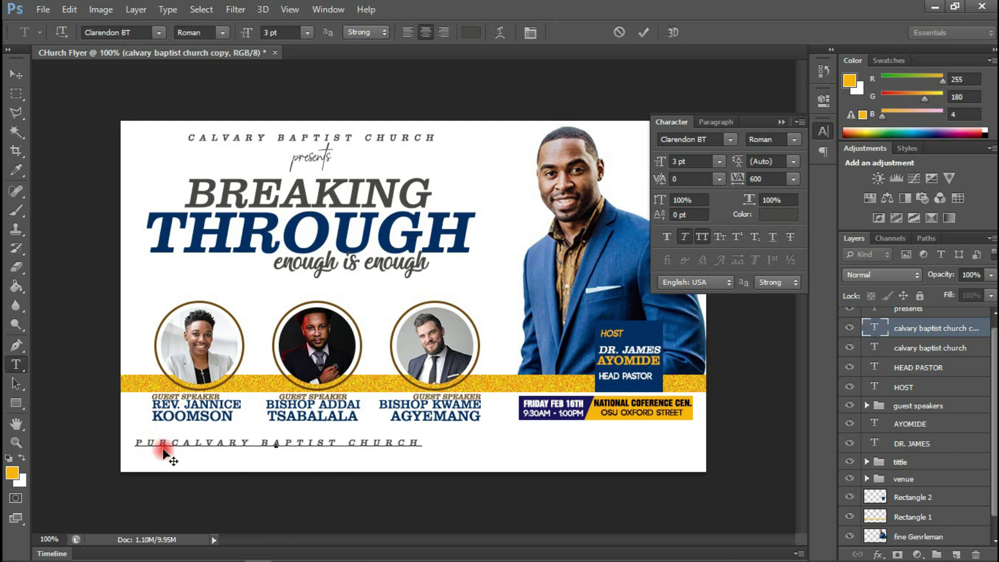
type("CHASE ")
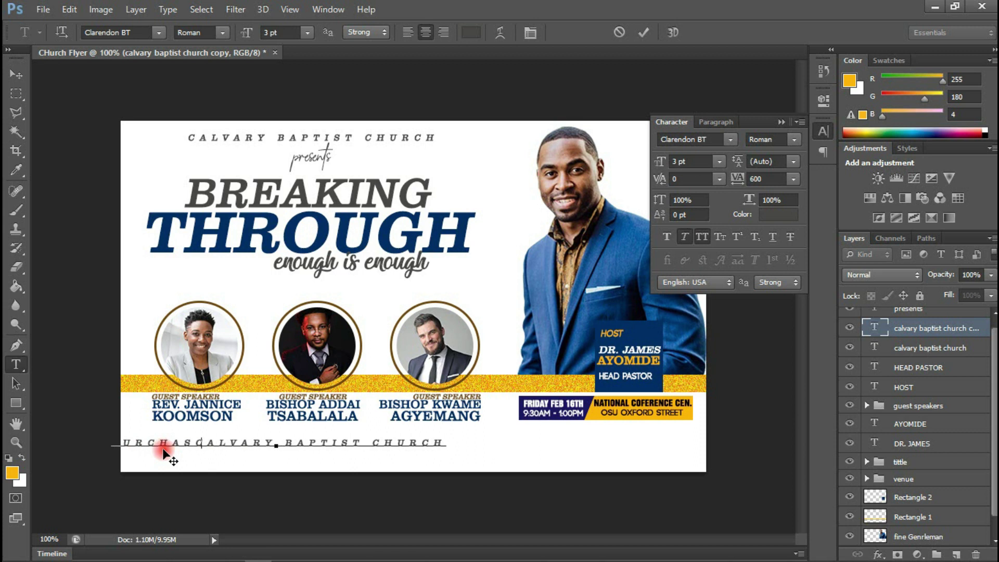
type("CHASE TICKE")
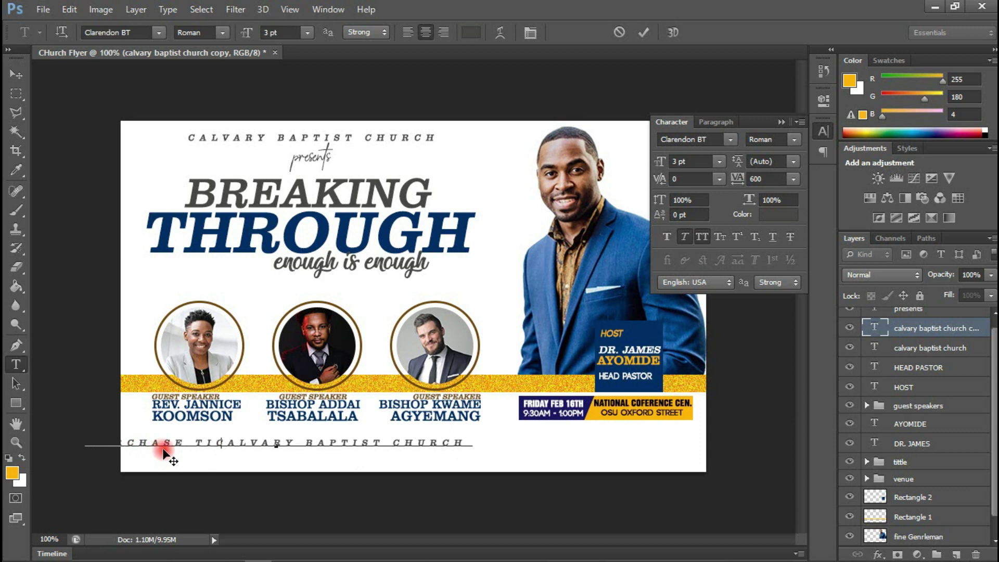
type("TS")
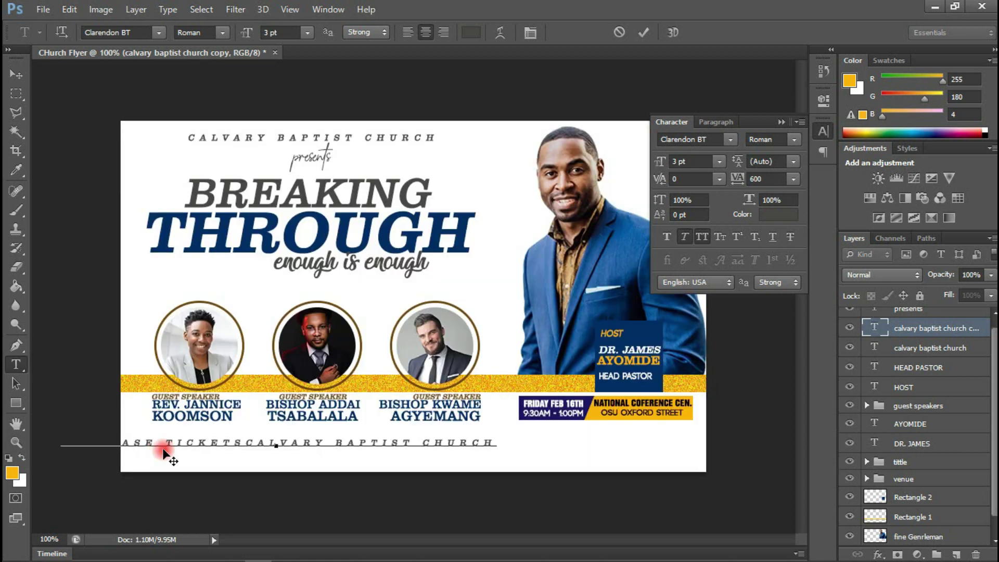
type(" @")
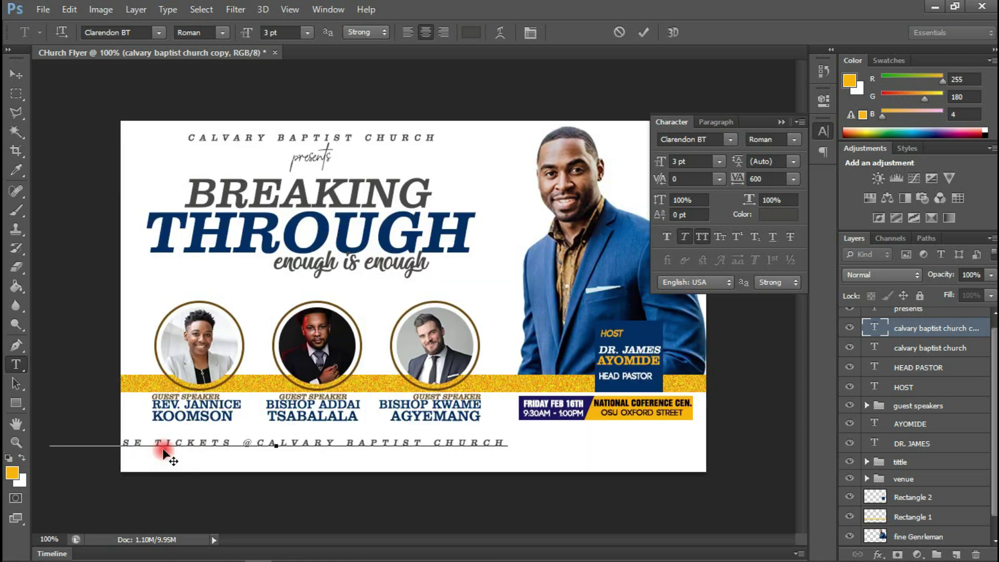
left_click(348, 444)
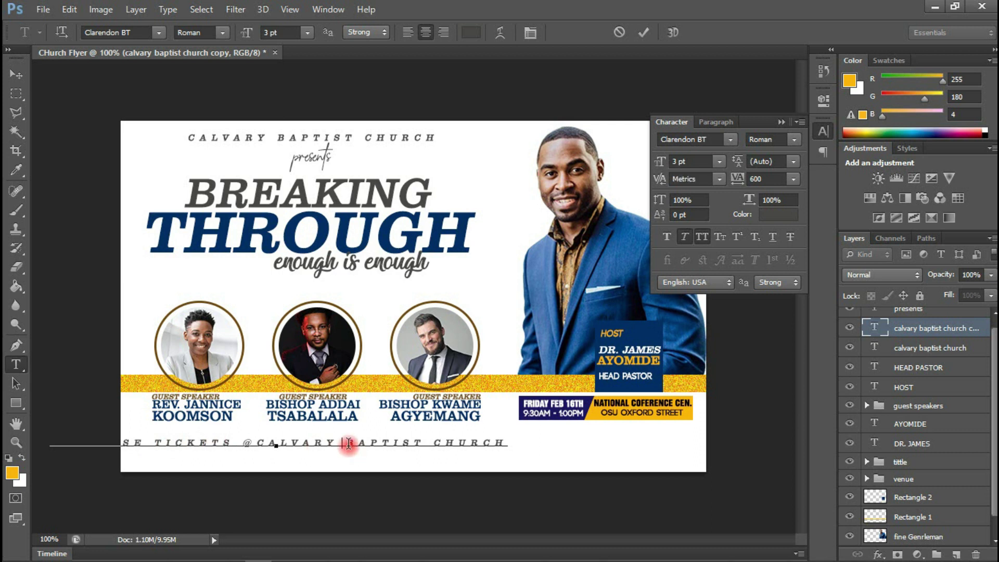
key("BackSpace")
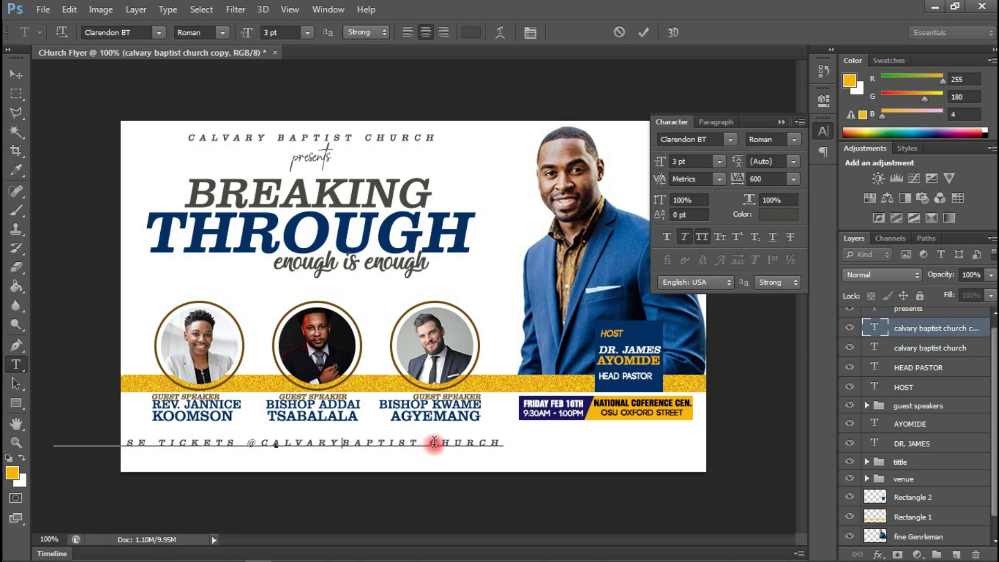
key("BackSpace")
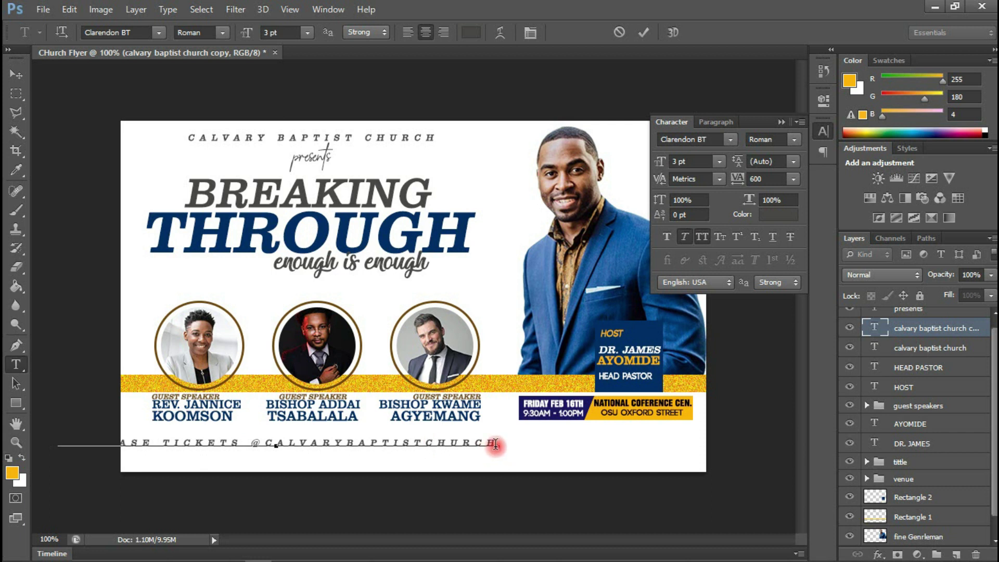
key("BackSpace")
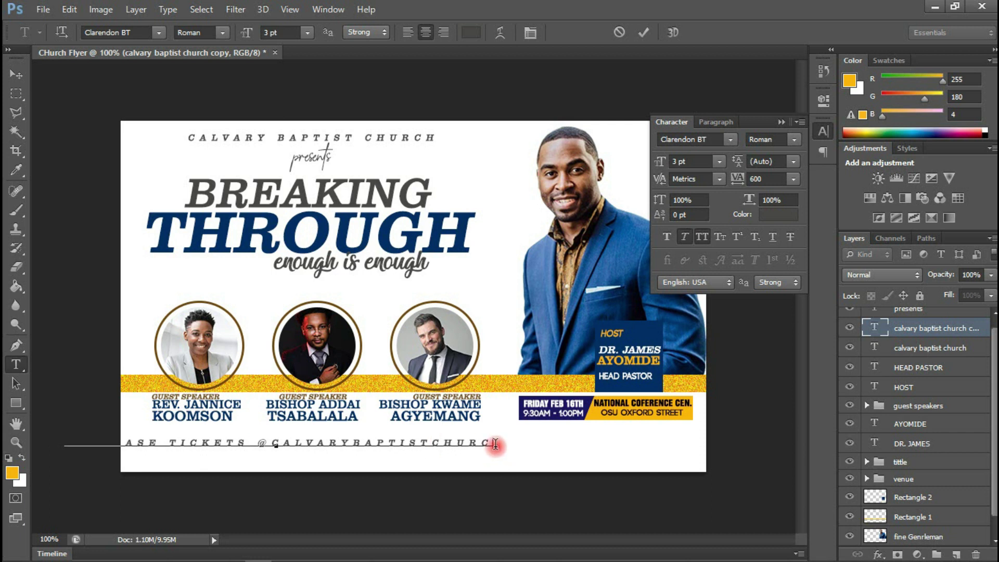
type("h.org")
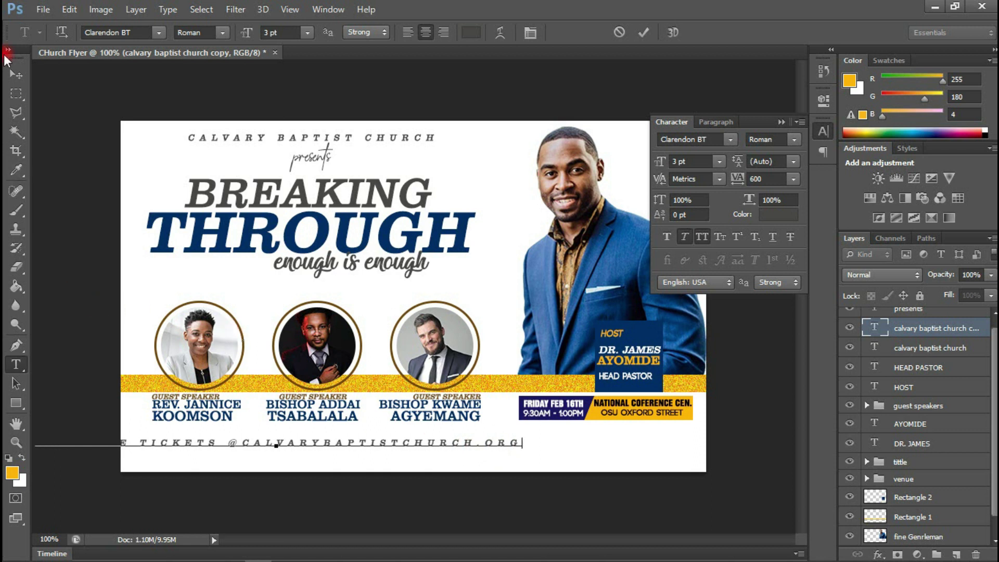
left_click(16, 73)
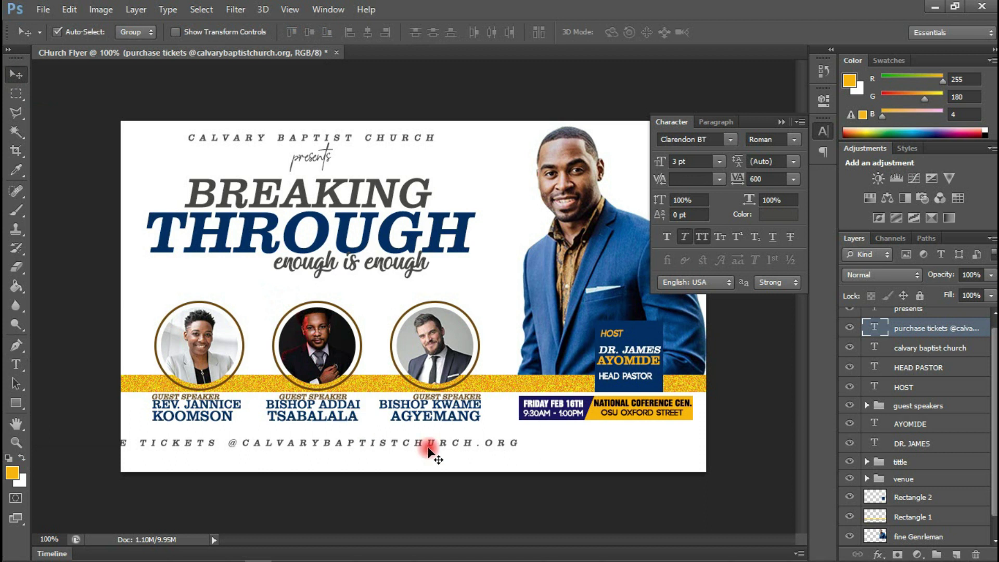
left_click_drag(419, 445, 577, 458)
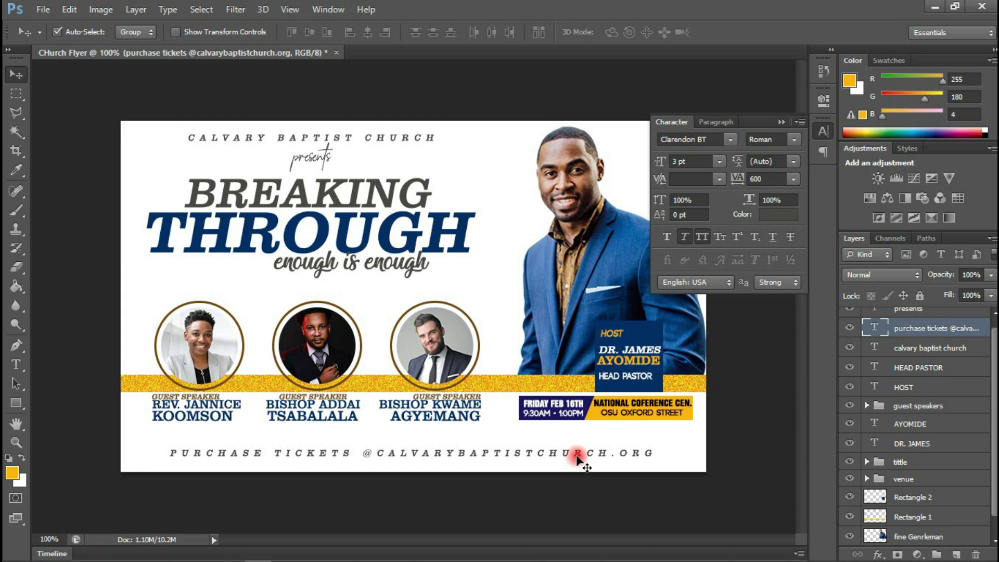
Try a drop shadow on the whole title group, then cancel it
left_click(463, 242)
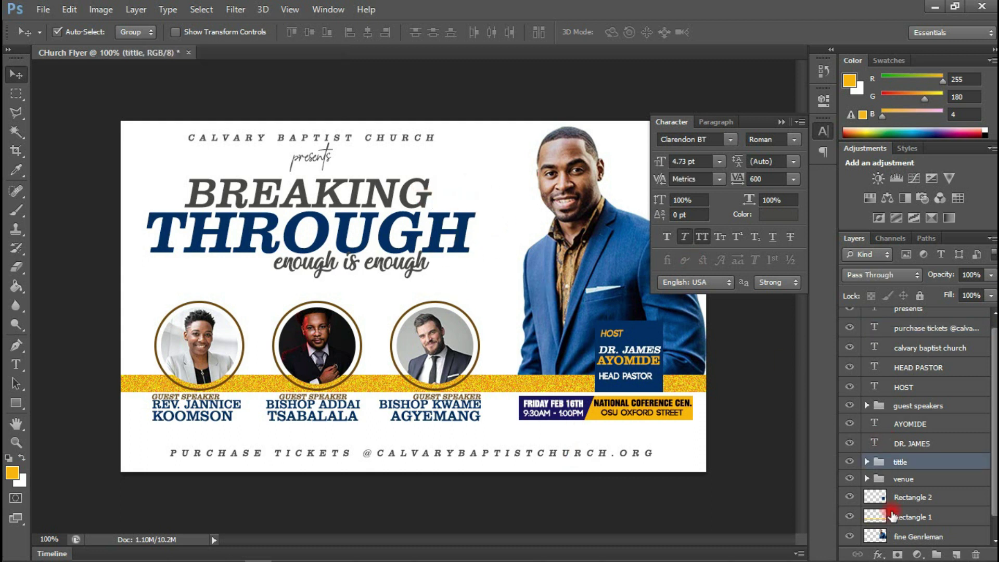
left_click(916, 554)
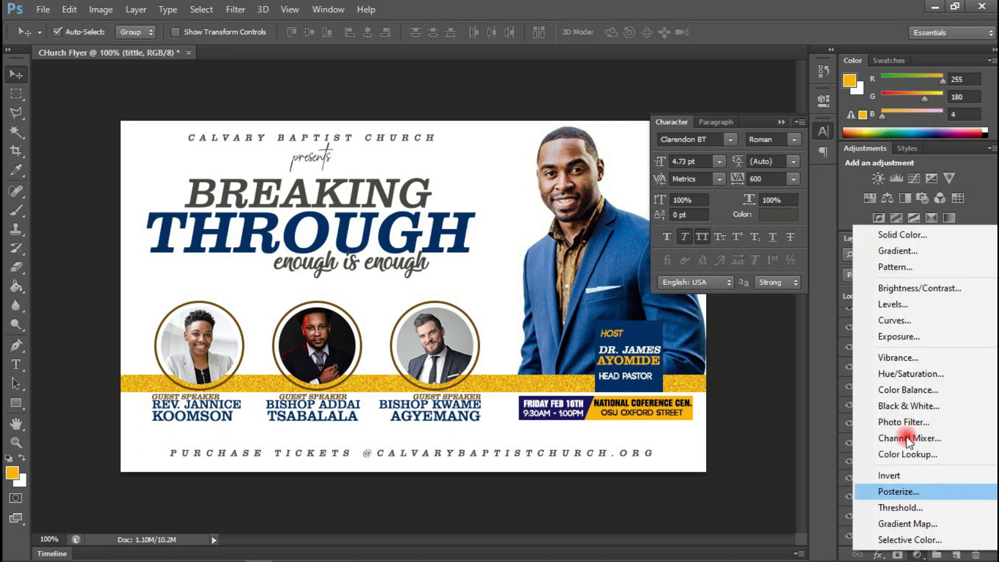
left_click(821, 459)
left_click(879, 554)
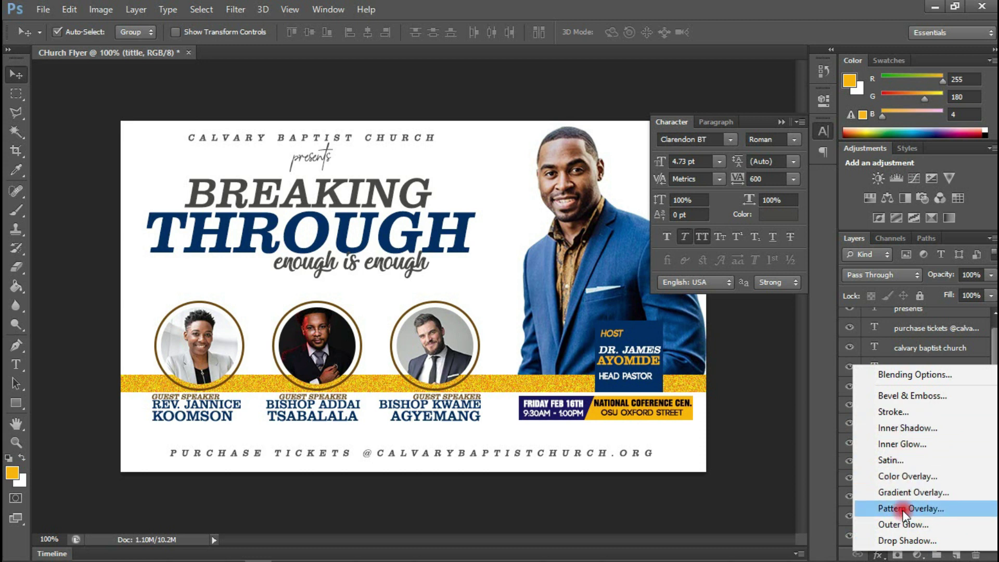
left_click(901, 537)
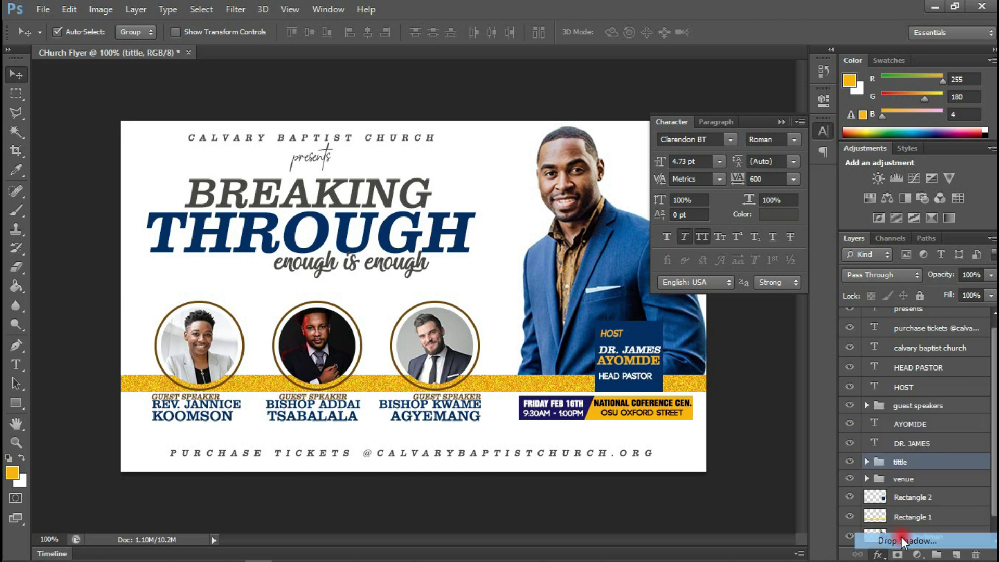
left_click(685, 201)
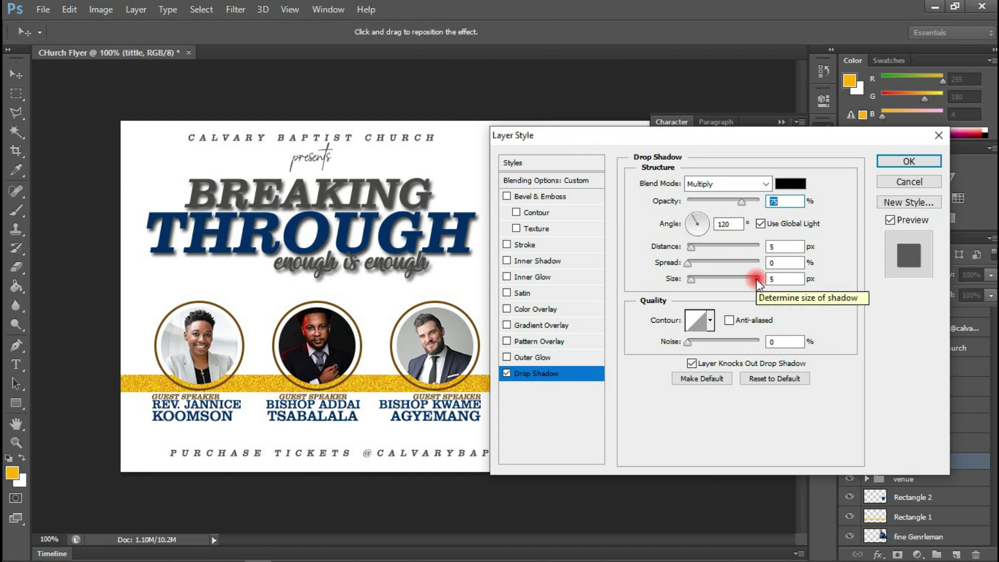
left_click(902, 183)
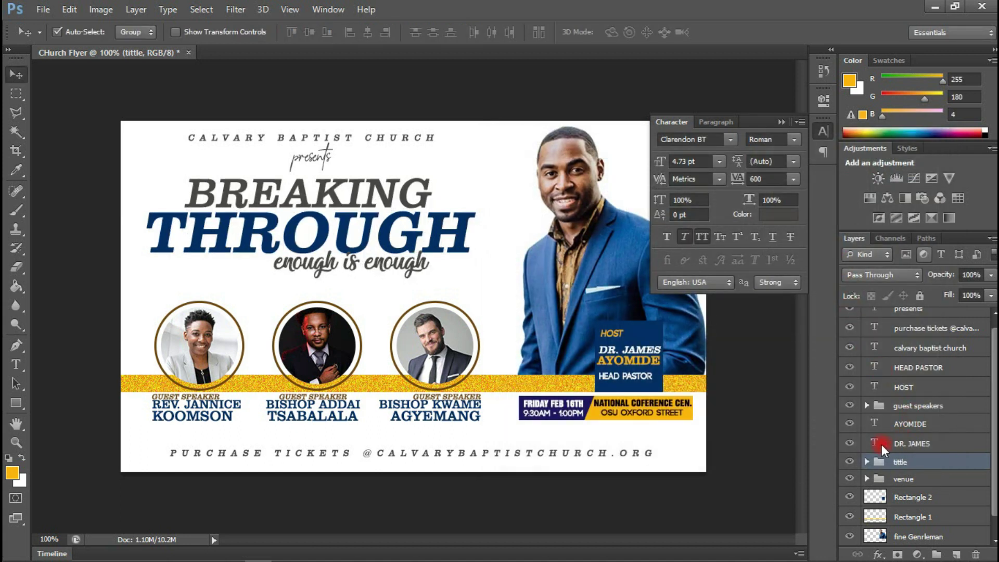
Open Drop Shadow settings for the THROUGH word layer inside the title group
left_click(866, 461)
left_click(916, 500)
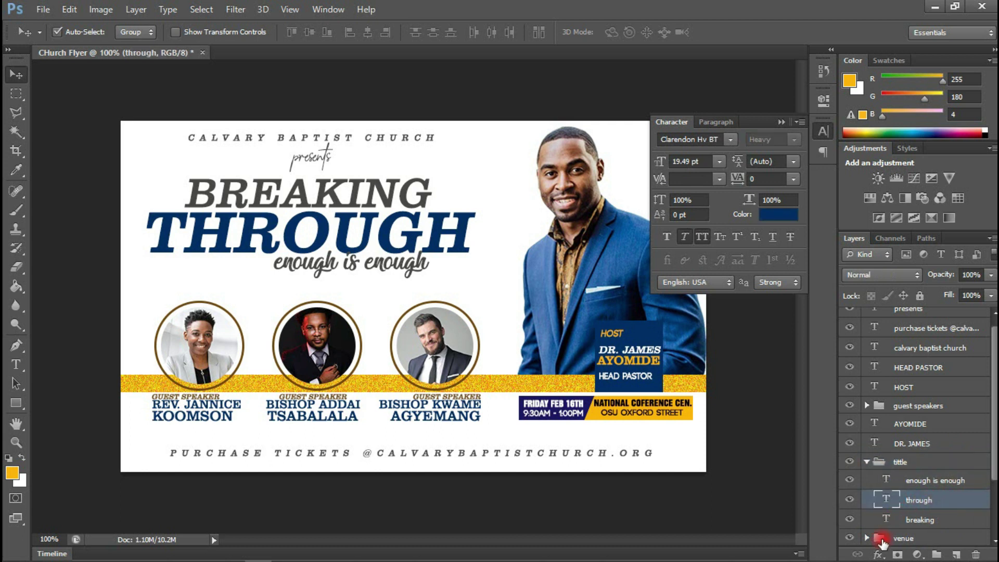
left_click(879, 554)
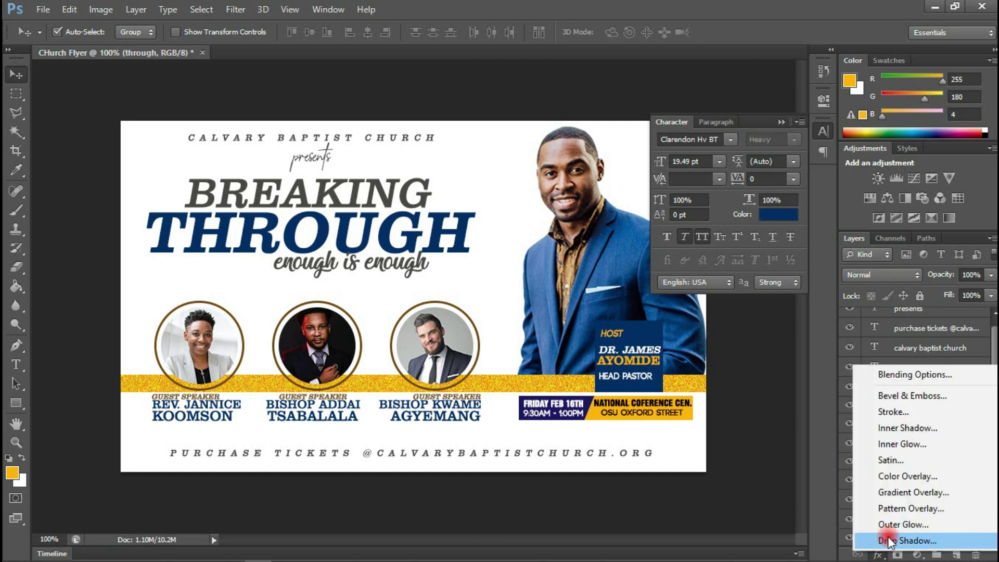
left_click(884, 539)
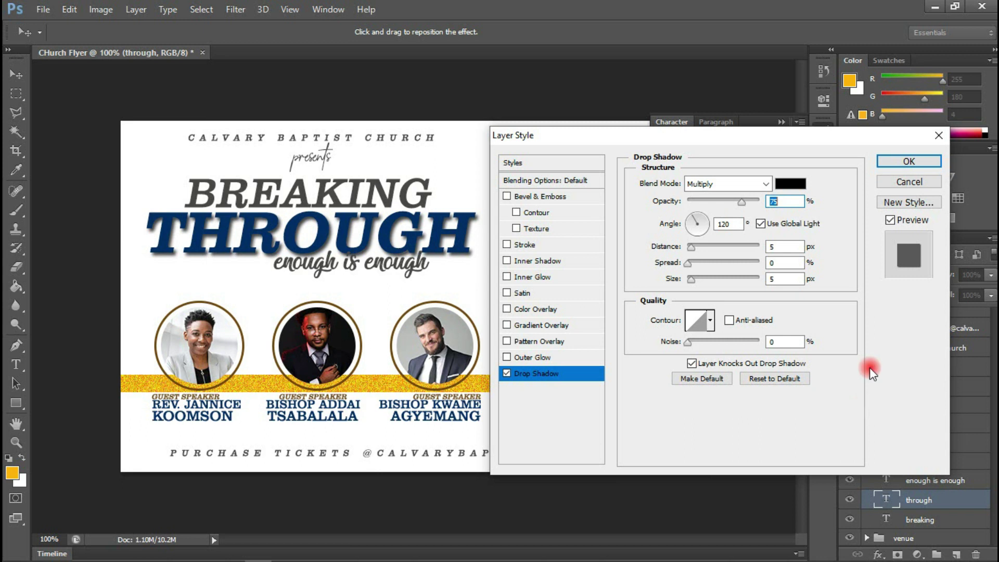
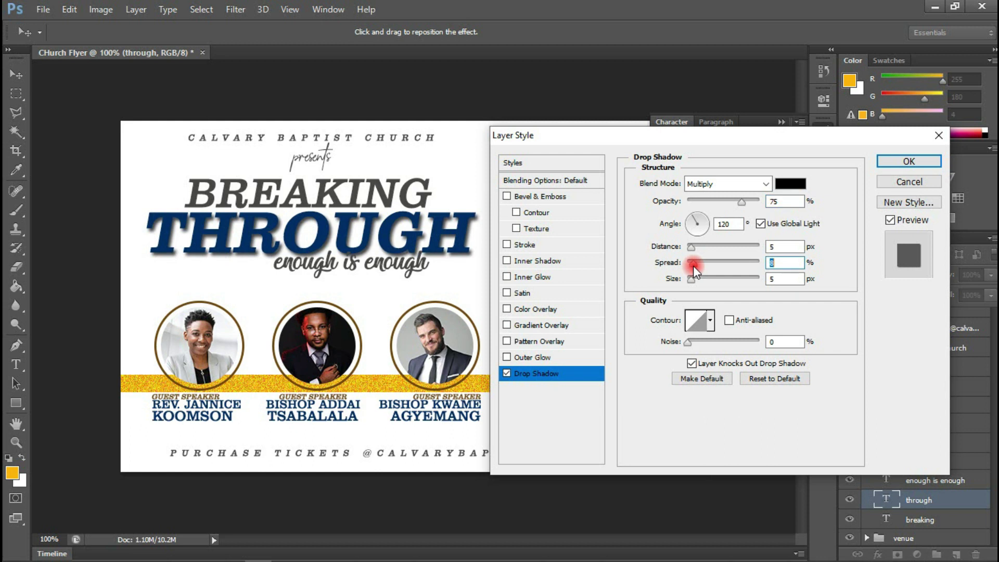
Finalise the THROUGH shadow's spread and distance, and nudge the 'enough is enough' line slightly down
left_click(691, 248)
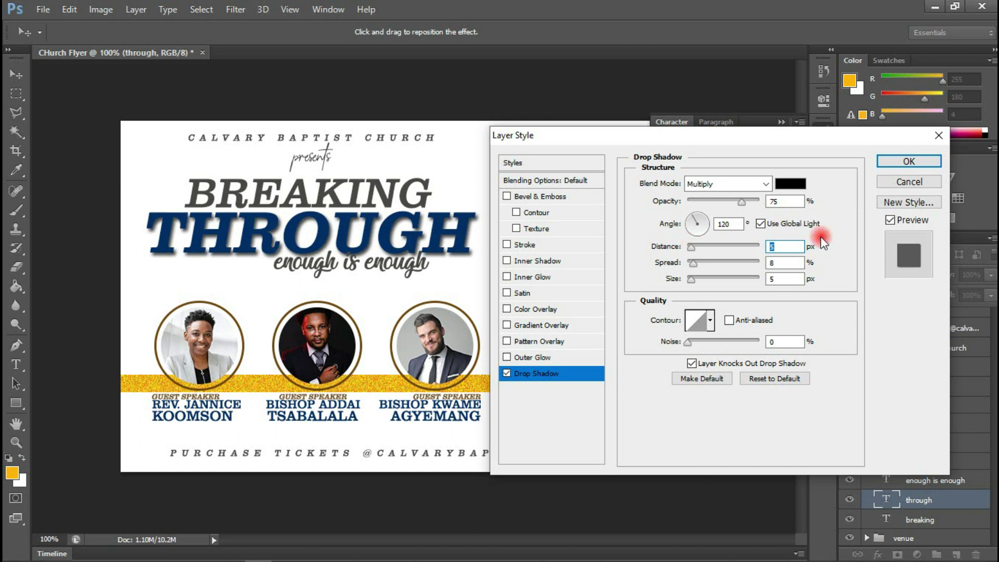
left_click(904, 162)
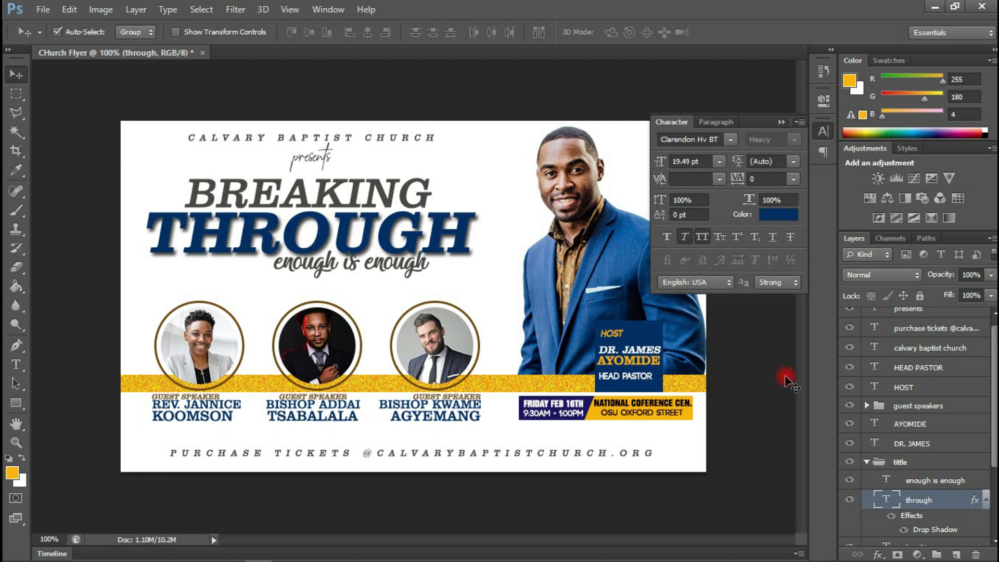
left_click(946, 482)
key("Down")
key("Down")
key("Down")
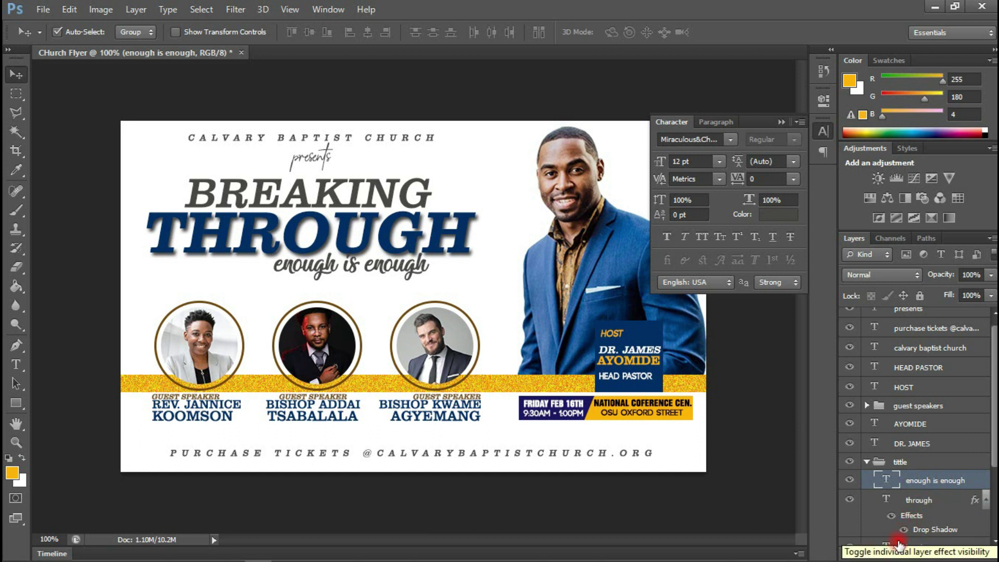
Give 'enough is enough' a drop shadow: Multiply, 75% opacity, 0 px distance, 5 px size
left_click(886, 553)
left_click(887, 537)
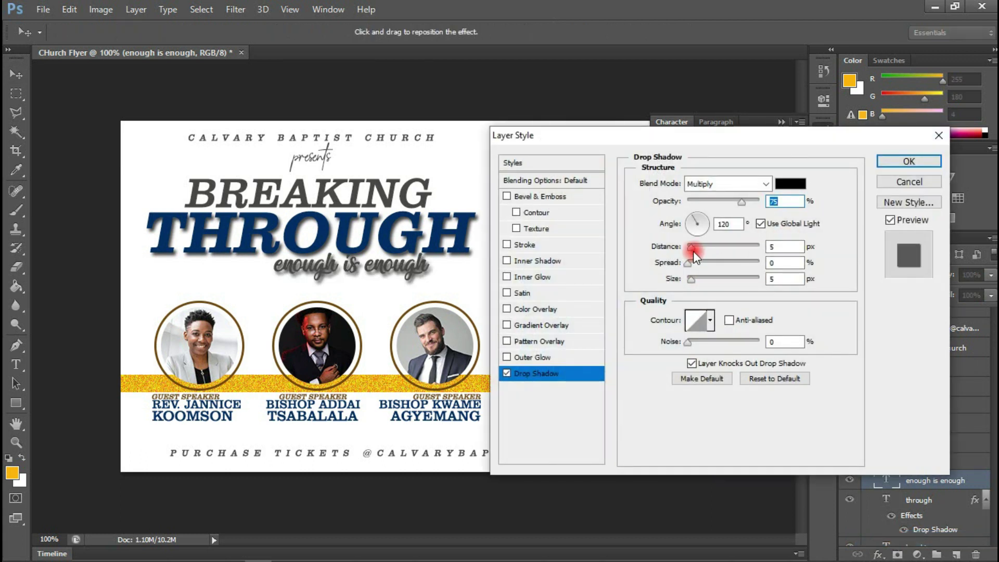
left_click_drag(734, 245, 688, 246)
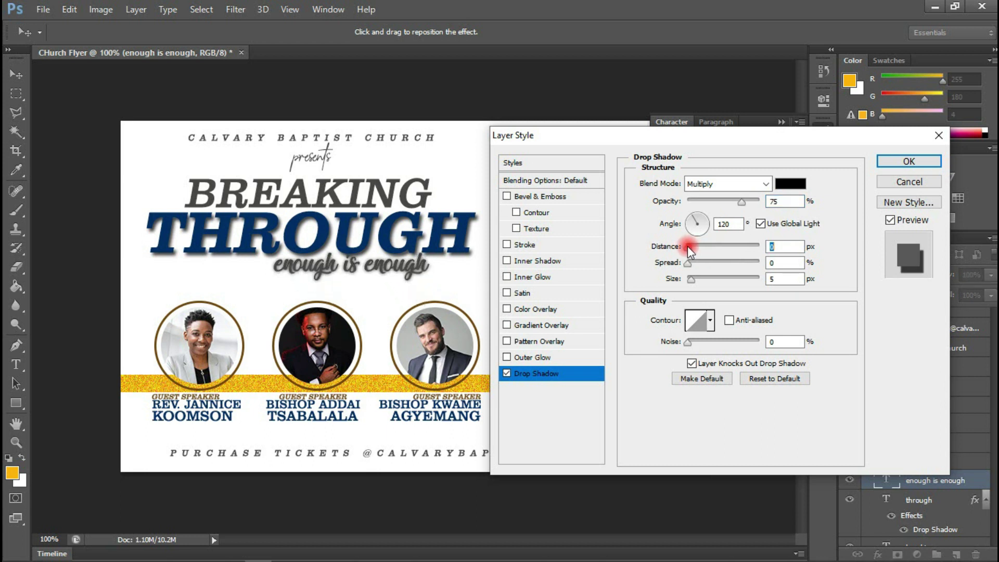
key("Return")
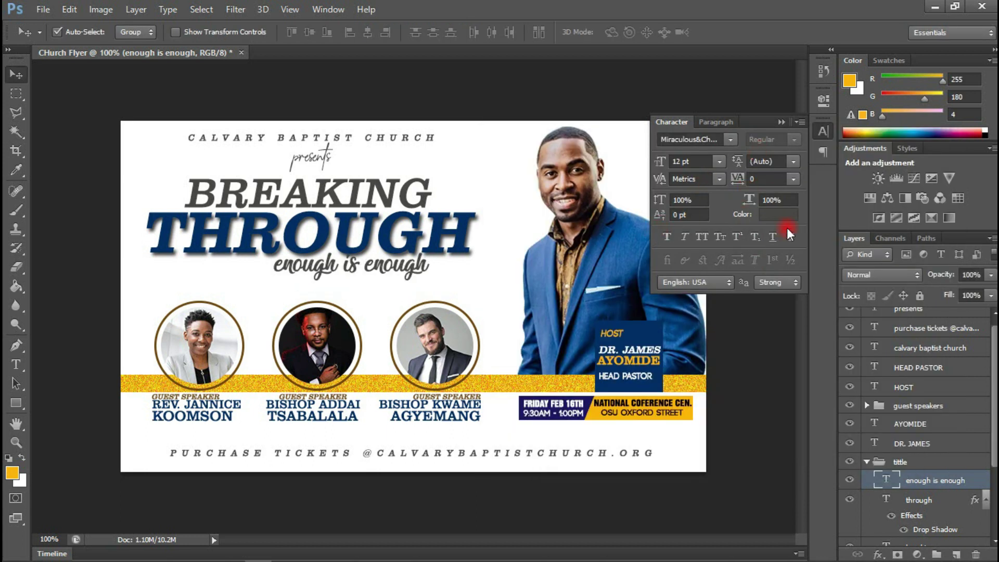
Above the Background, draw an angled Pen shape from the top-right corner down behind the host
left_click(866, 462)
left_click(688, 203)
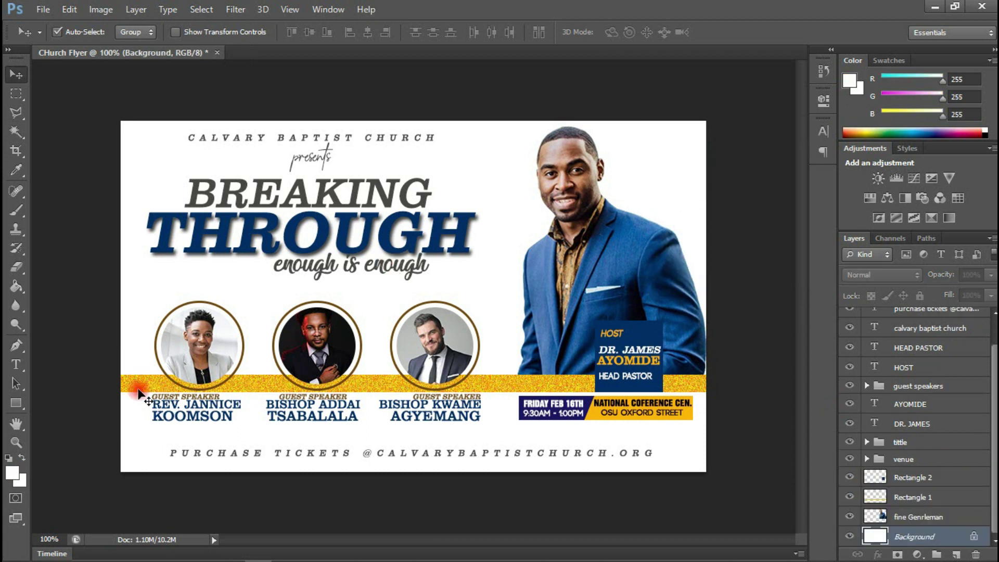
left_click(16, 343)
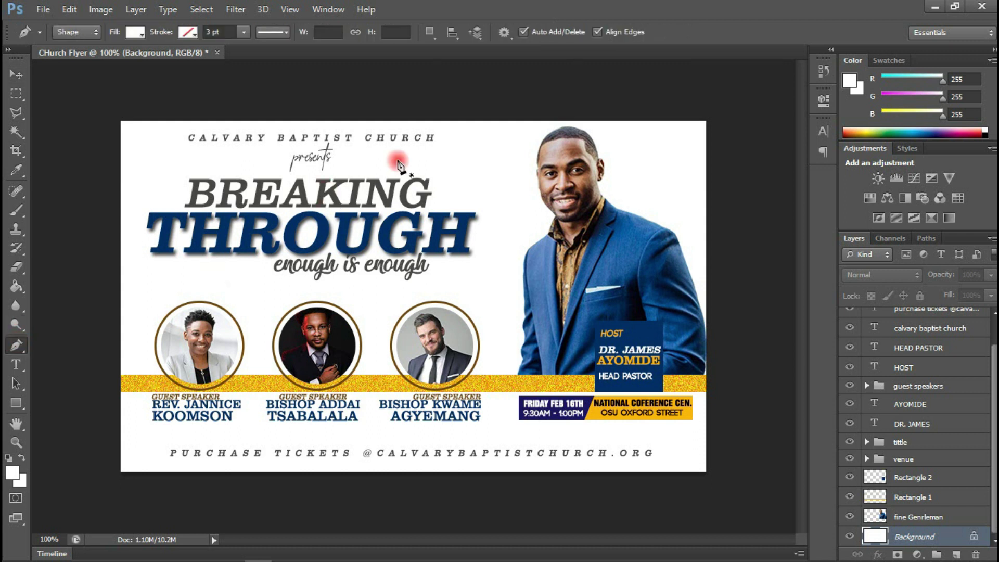
left_click(637, 81)
left_click_drag(567, 268, 569, 365)
left_click(572, 379)
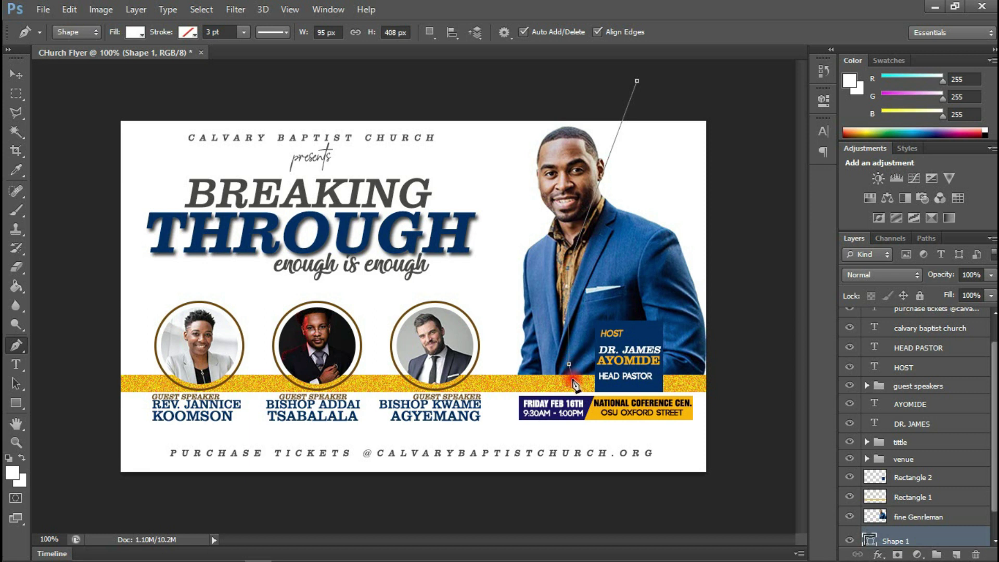
left_click_drag(723, 378, 763, 290)
left_click_drag(724, 173, 720, 90)
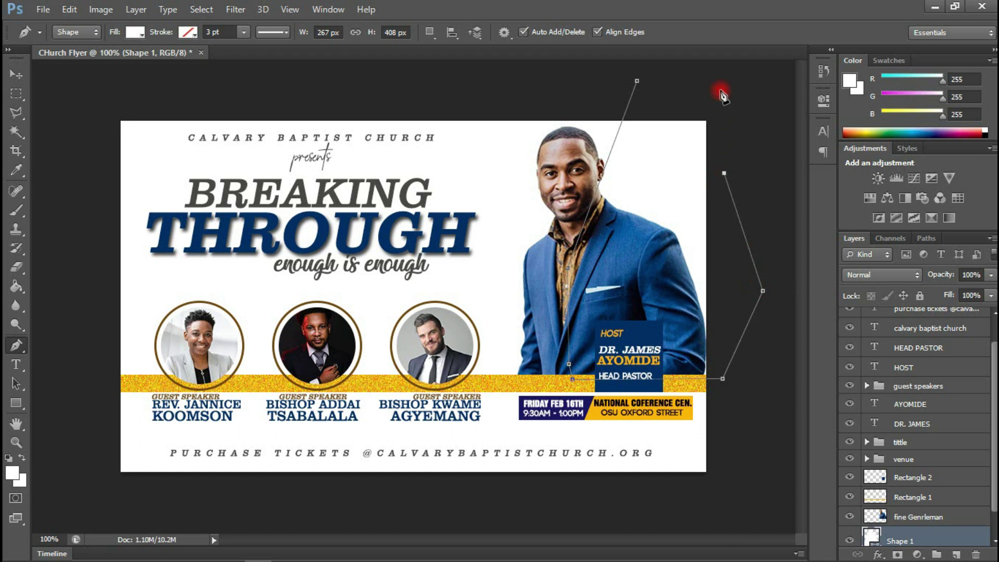
left_click(636, 84)
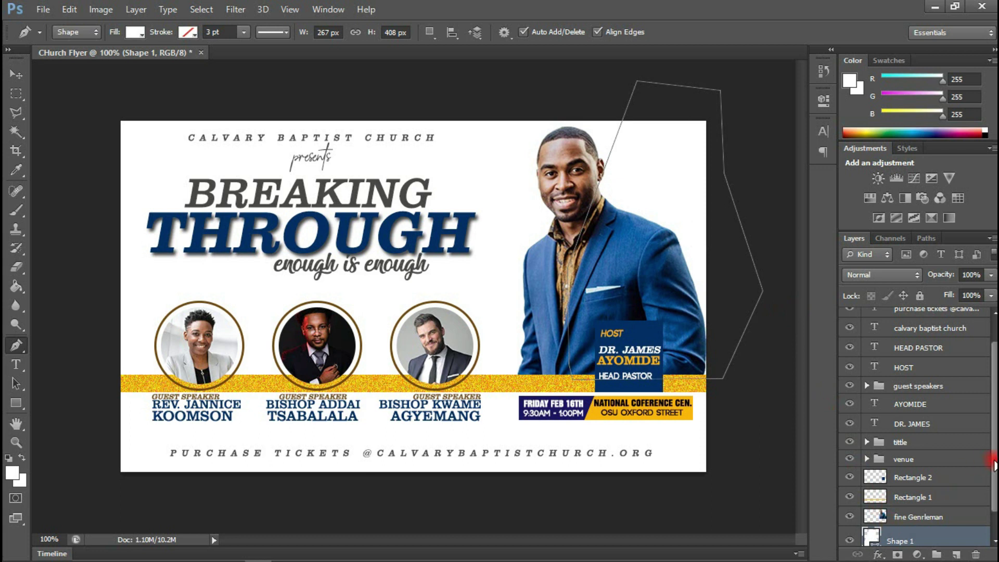
Fill Shape 1 with the THROUGH navy #002f66 and hide its path outline
scroll(978, 467, "down", 2)
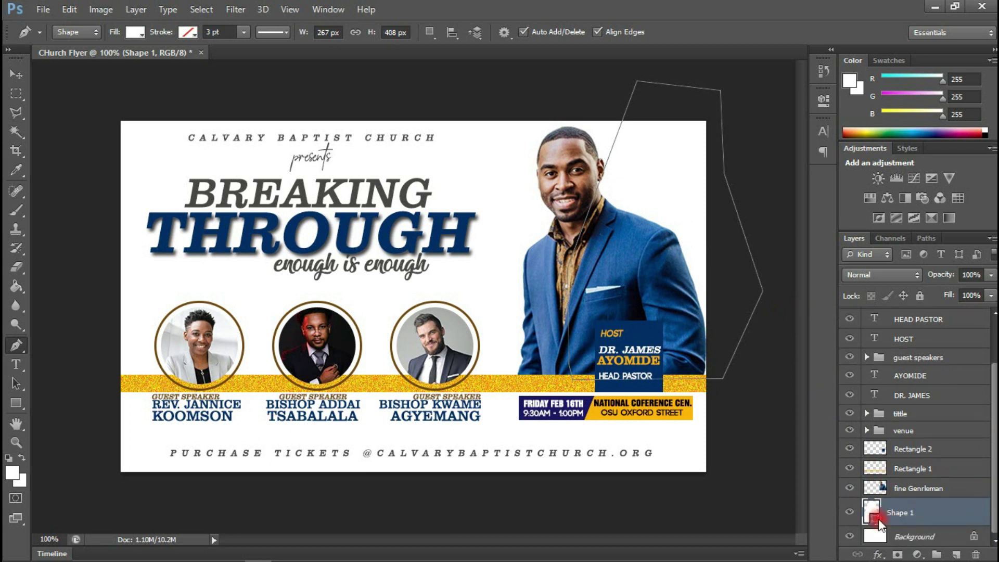
double_click(878, 519)
left_click(462, 225)
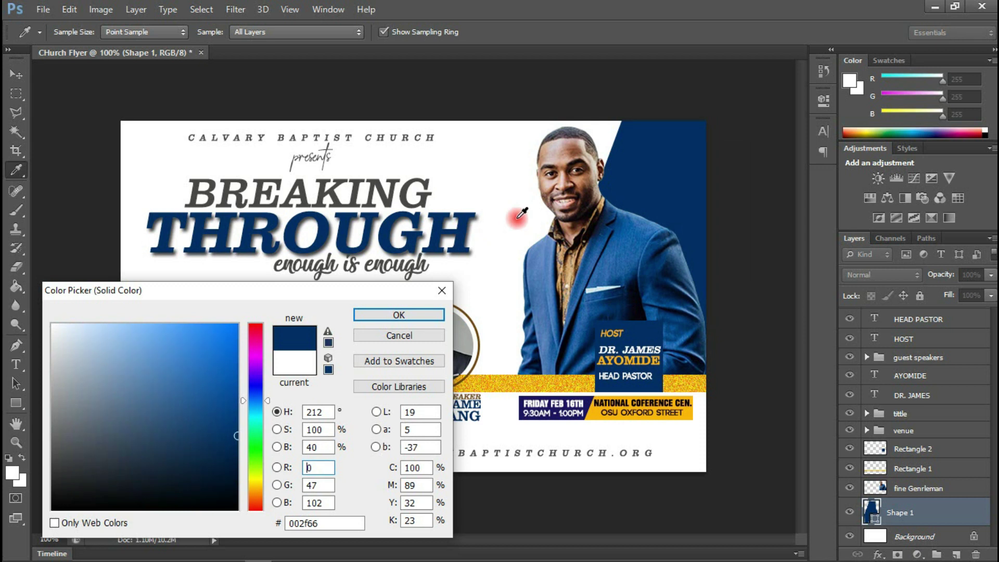
left_click(394, 313)
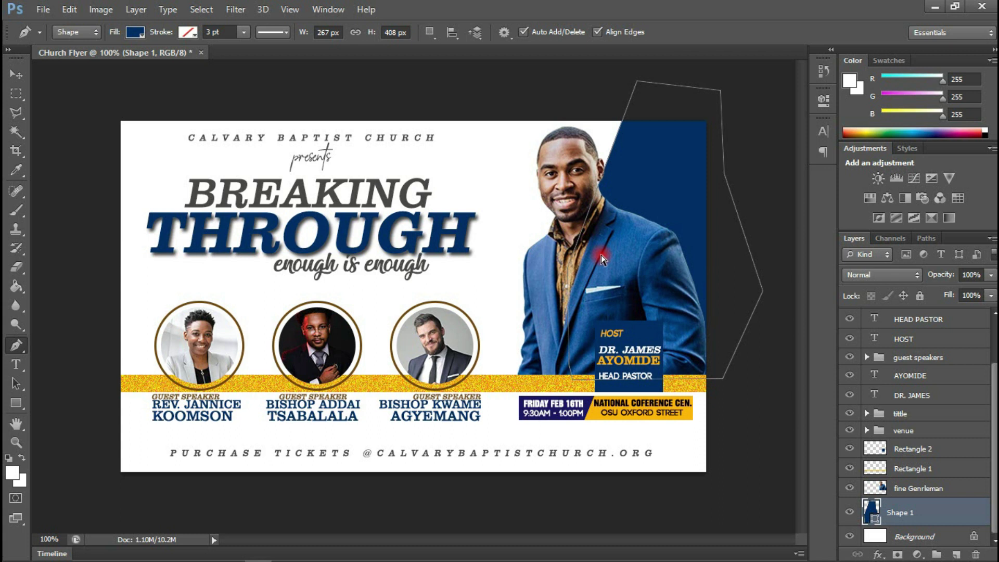
key("Return")
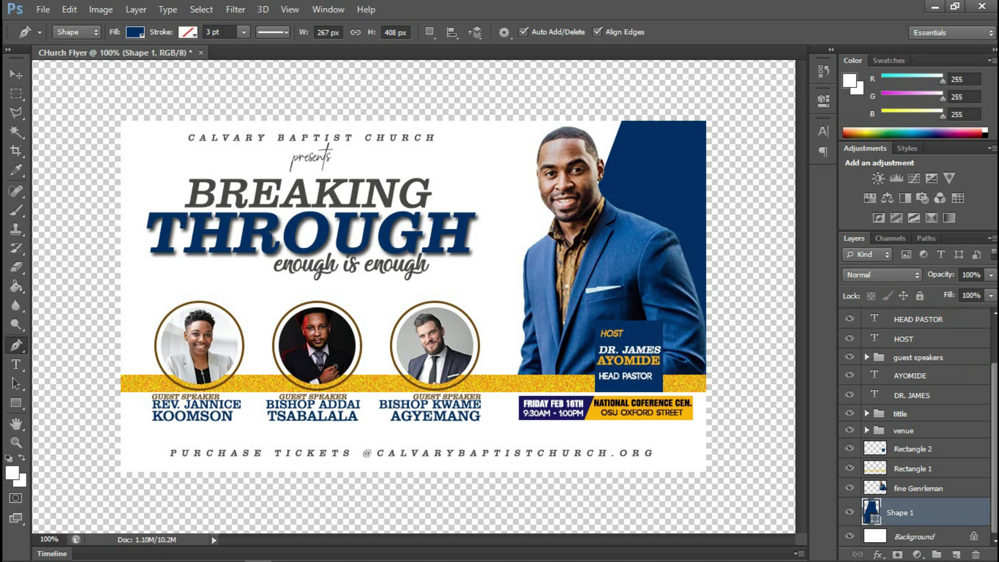
Add a new empty Layer 1 above the Background and choose the Gradient tool
left_click(901, 540)
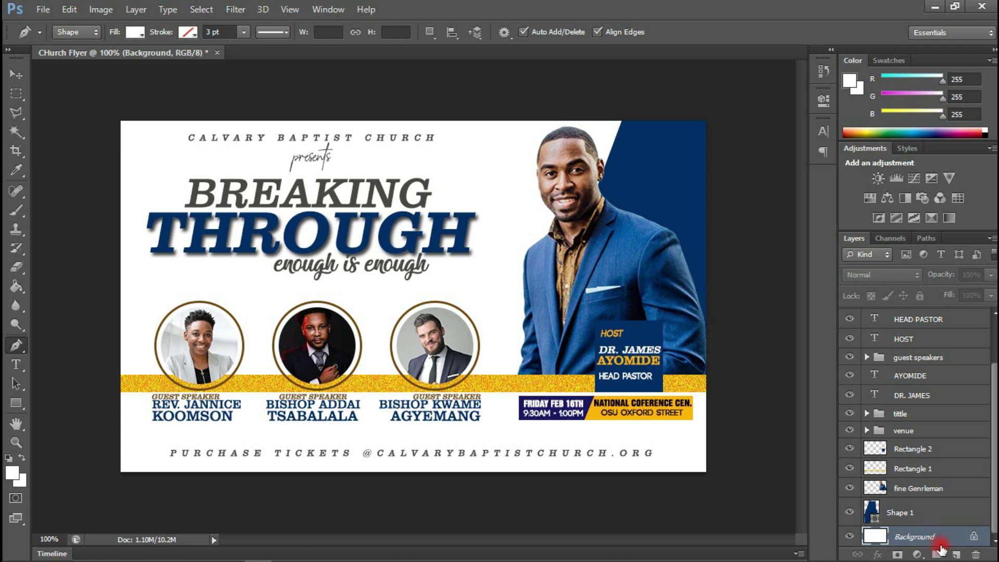
left_click(956, 555)
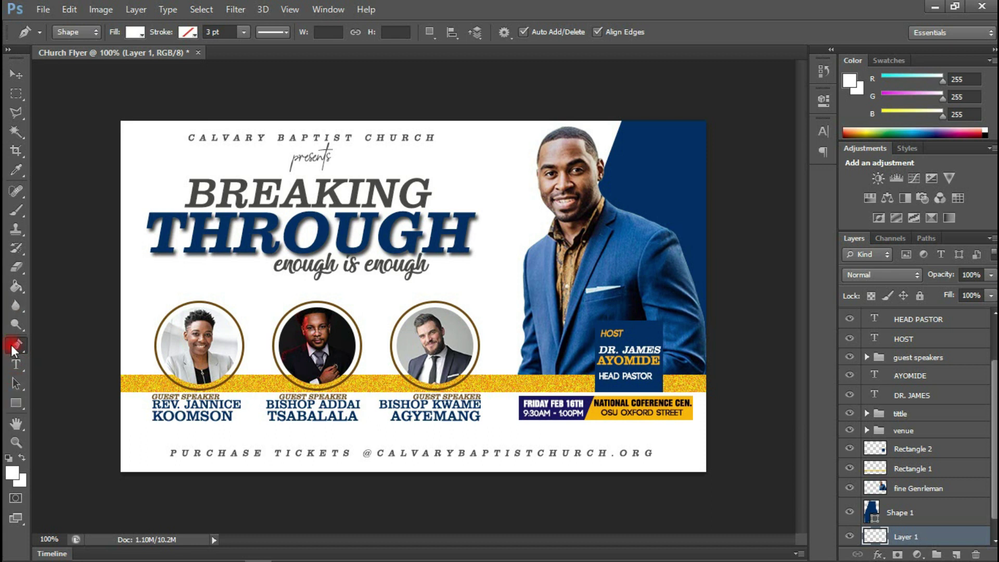
key("g")
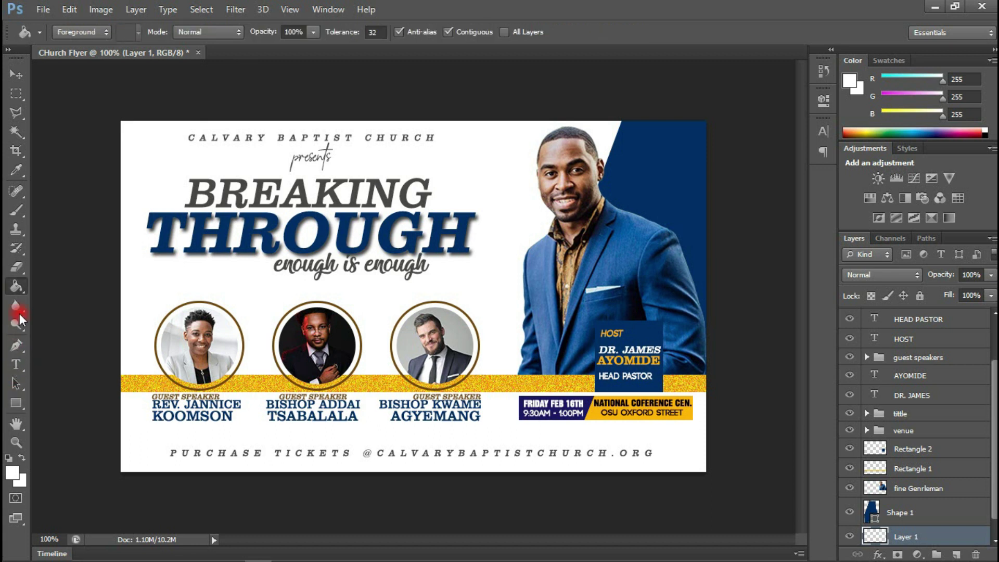
right_click(17, 285)
left_click(68, 286)
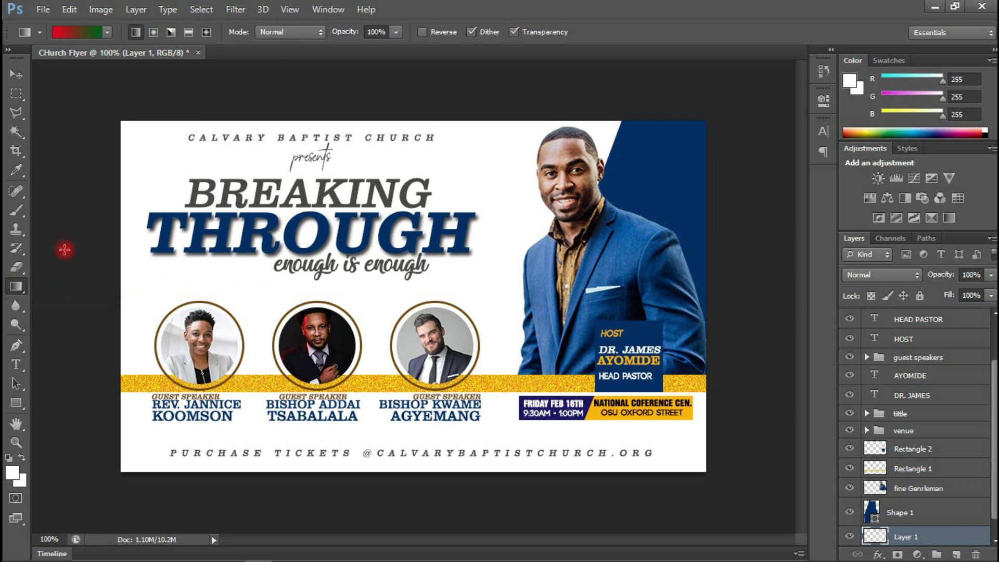
Edit the Black-White preset into a light grey #abadac-to-white gradient
left_click(78, 32)
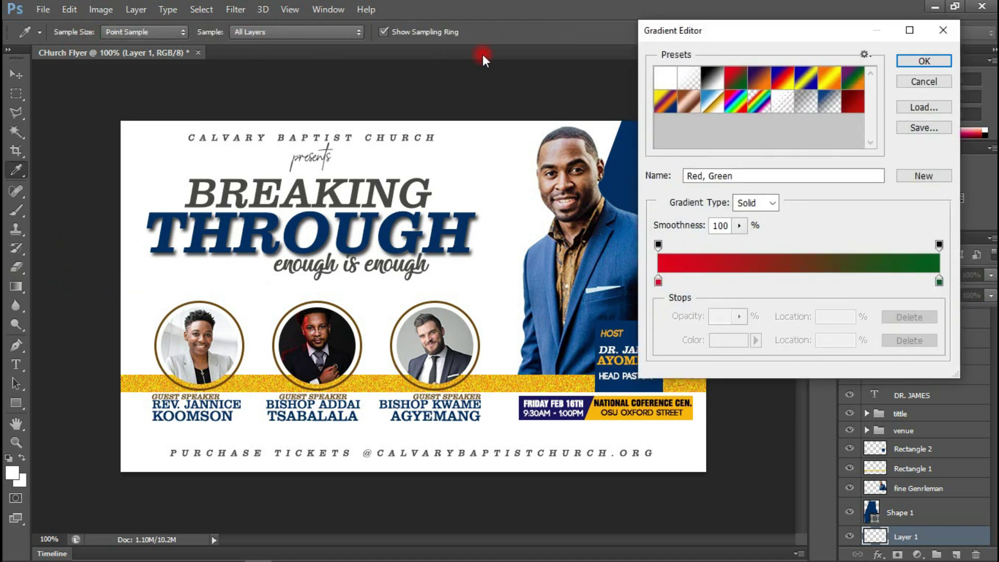
left_click(712, 78)
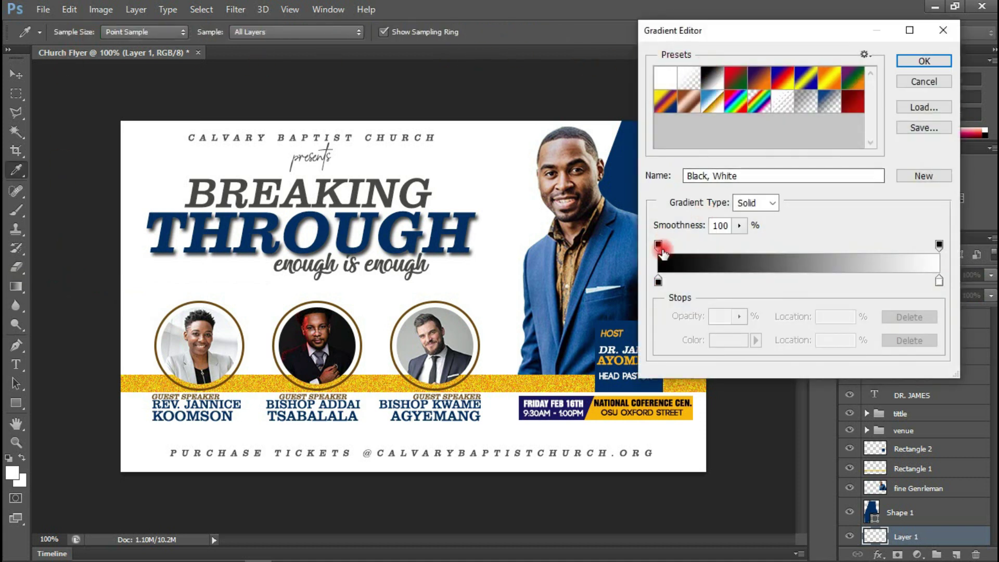
left_click(658, 282)
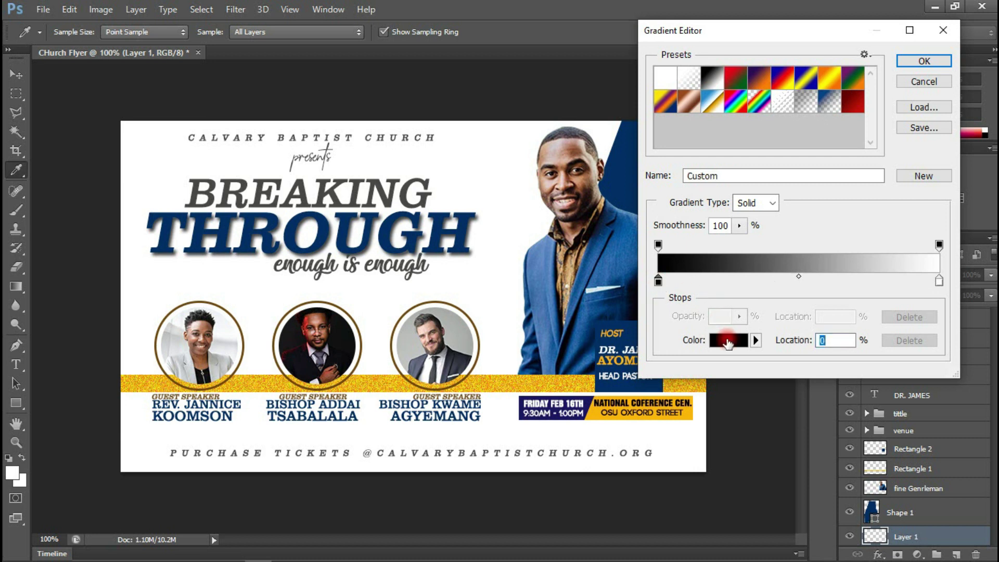
left_click(727, 341)
left_click(464, 330)
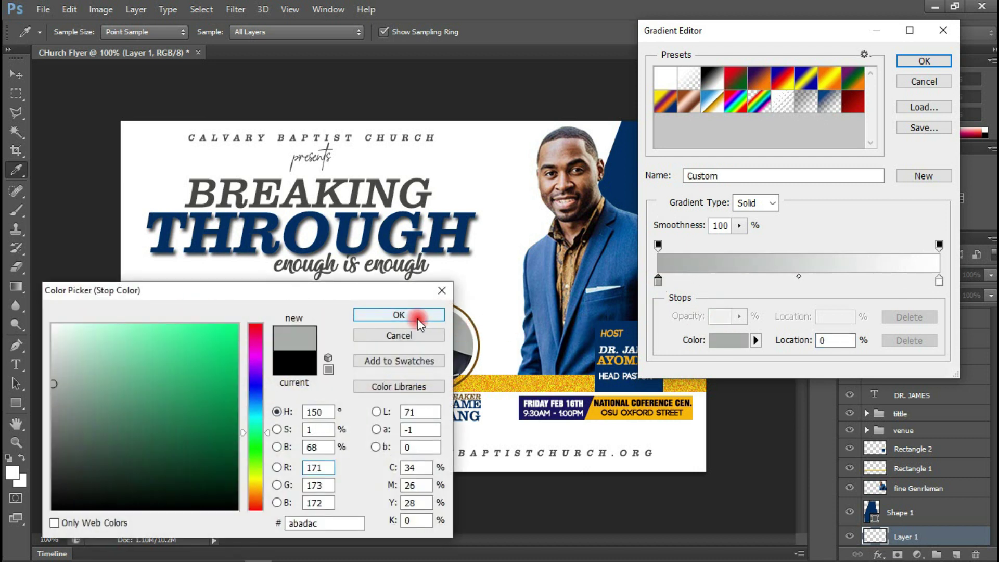
left_click(417, 315)
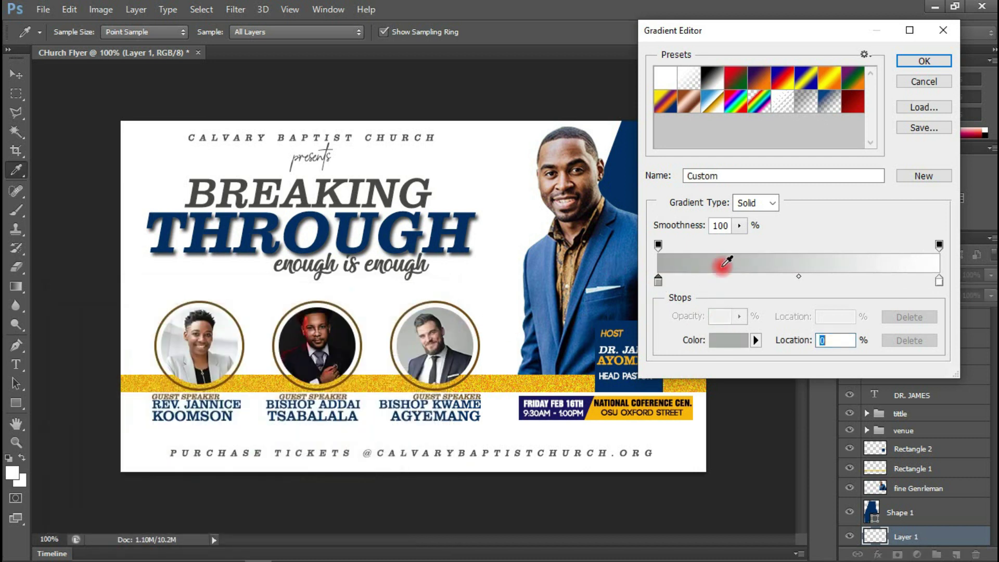
left_click(921, 61)
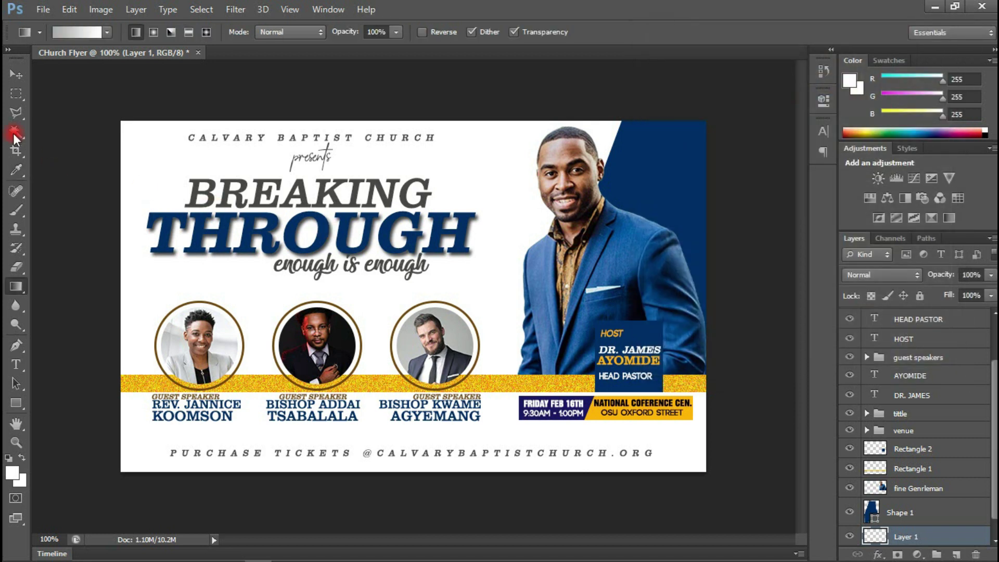
Drag the grey-to-white gradient diagonally across the flyer from near the top-left
left_click_drag(55, 140, 351, 293)
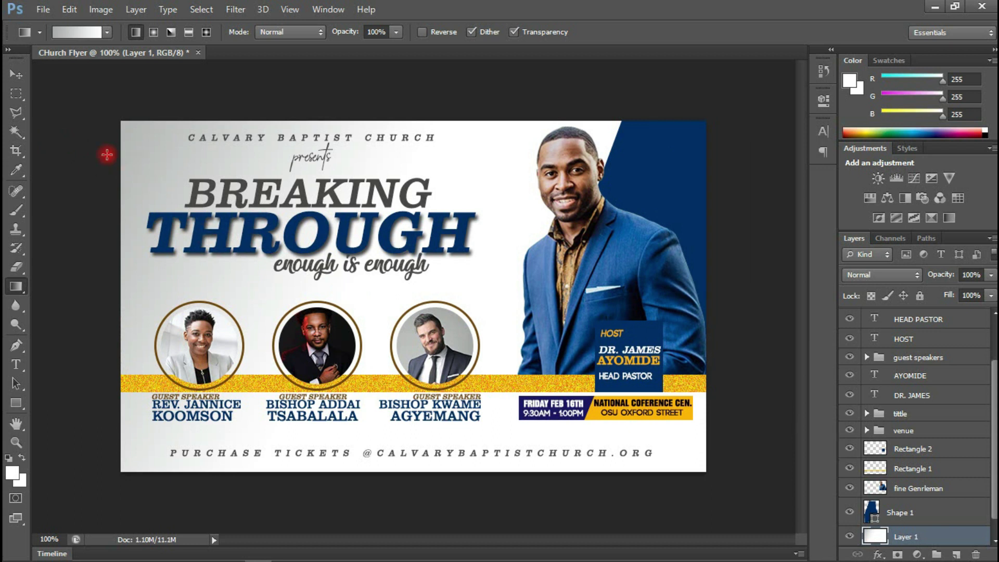
left_click_drag(68, 118, 415, 279)
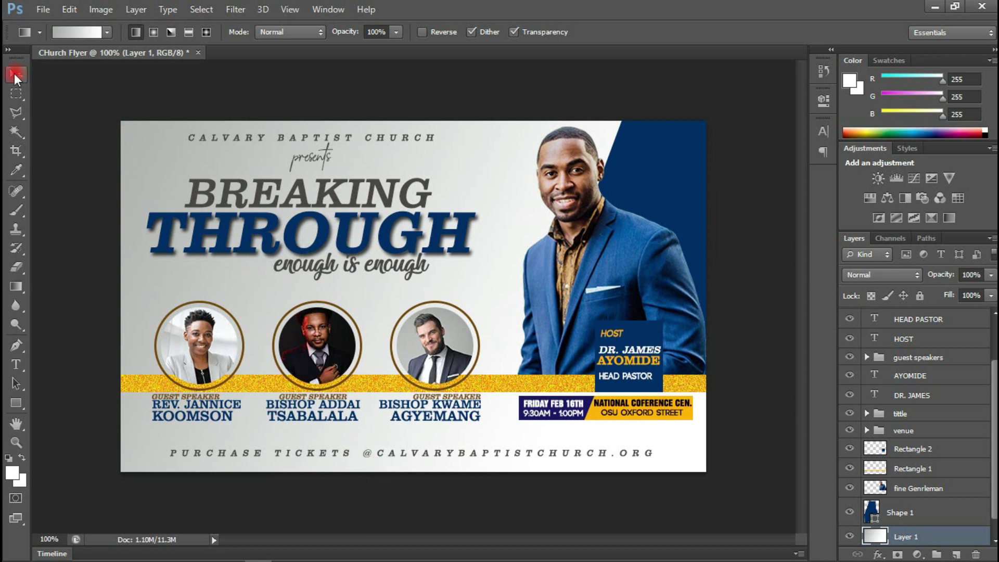
left_click(17, 74)
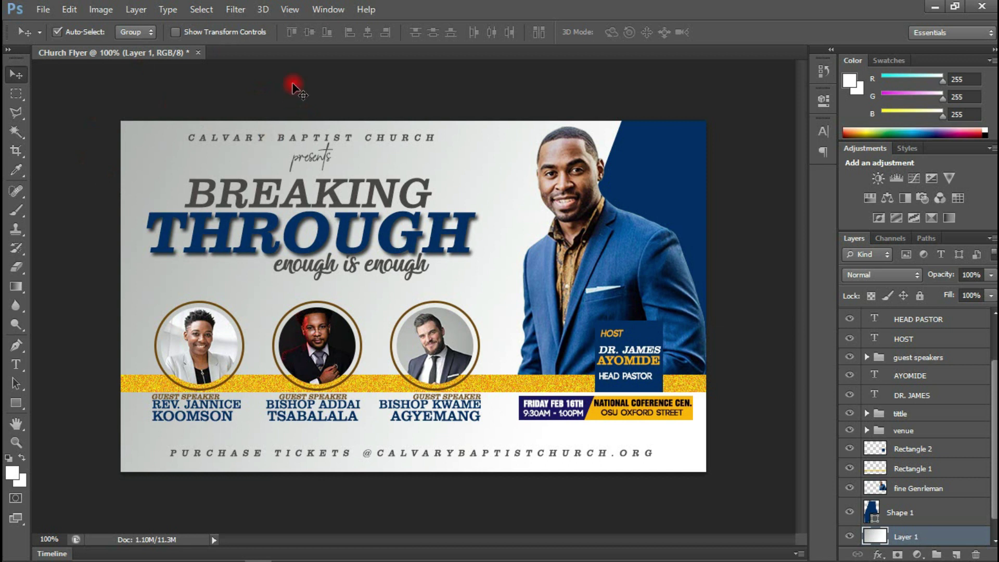